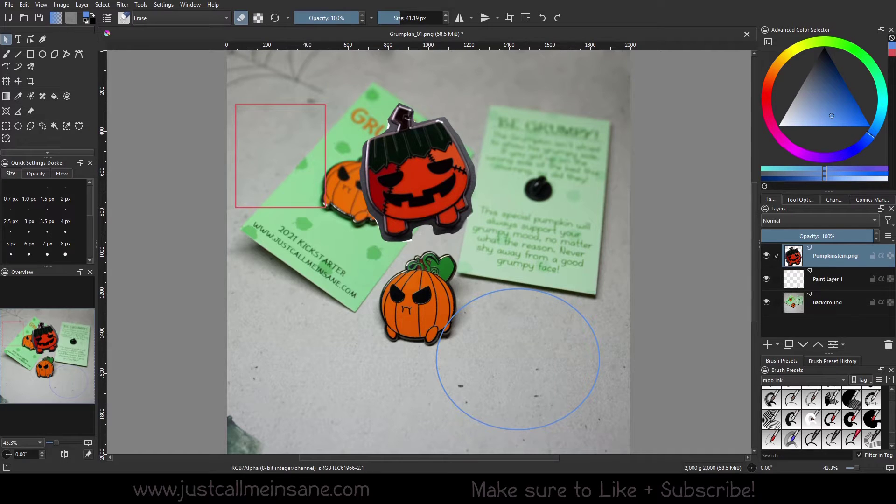
- Open Krita's Filter menu to reach G'MIC-Qt for the pumpkin pin photo
{"action": "left_click", "coordinate": [121, 5]}
- Launch G'MIC-Qt, expand the Layers category, and briefly peek into Lights & Shadows
{"action": "left_click", "coordinate": [166, 134]}
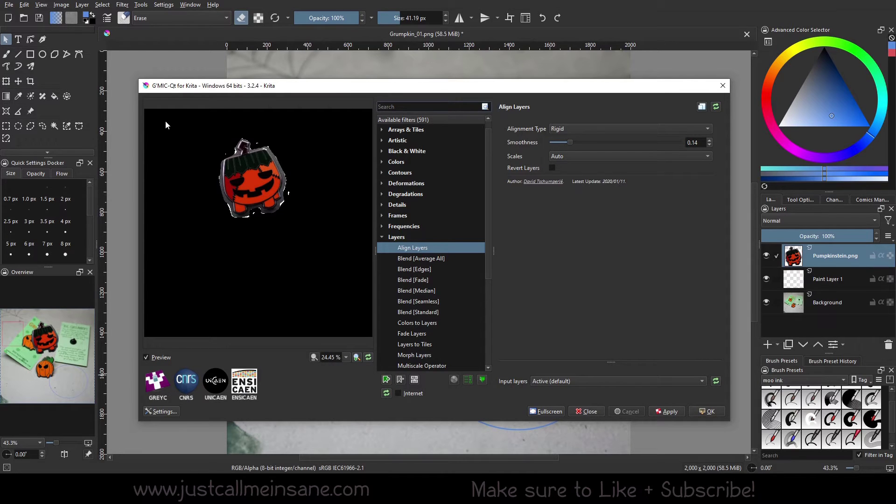
{"action": "left_click", "coordinate": [422, 239]}
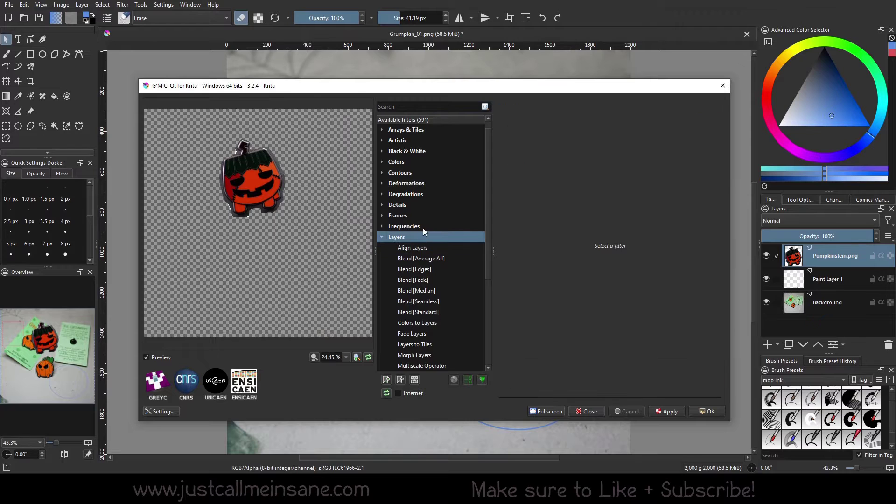
{"action": "left_click_drag", "start_coordinate": [490, 197], "coordinate": [486, 239]}
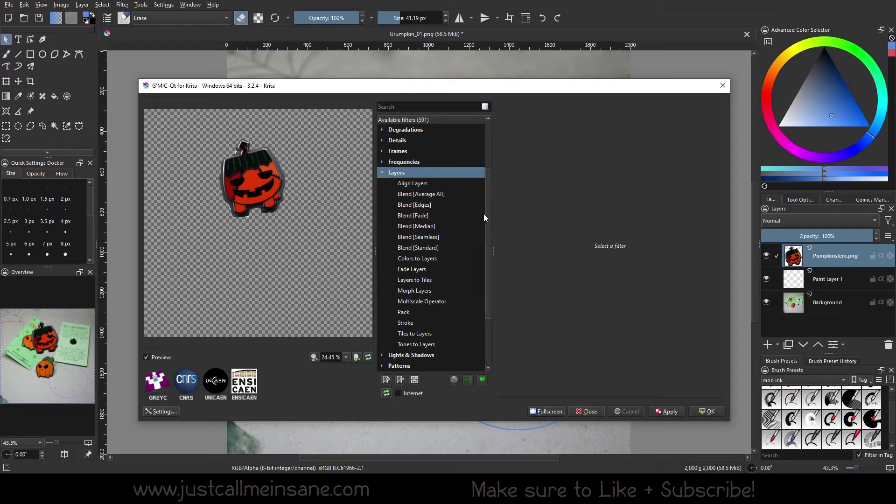
{"action": "scroll", "coordinate": [484, 210], "scroll_direction": "down", "scroll_amount": 1}
{"action": "scroll", "coordinate": [486, 224], "scroll_direction": "up", "scroll_amount": 1}
{"action": "scroll", "coordinate": [490, 227], "scroll_direction": "down", "scroll_amount": 3}
{"action": "left_click", "coordinate": [382, 280]}
{"action": "scroll", "coordinate": [489, 294], "scroll_direction": "down", "scroll_amount": 2}
{"action": "scroll", "coordinate": [489, 293], "scroll_direction": "up", "scroll_amount": 2}
{"action": "left_click", "coordinate": [382, 280]}
{"action": "scroll", "coordinate": [484, 224], "scroll_direction": "up", "scroll_amount": 2}
{"action": "scroll", "coordinate": [455, 203], "scroll_direction": "up", "scroll_amount": 2}
- Select Align Layers, keeping Rigid alignment, with All layers as input
{"action": "left_click", "coordinate": [413, 204]}
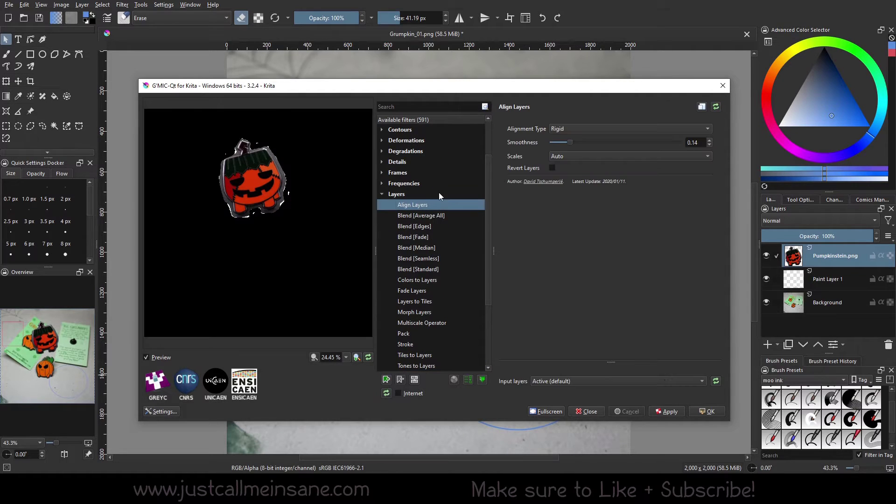
{"action": "left_click", "coordinate": [595, 128]}
{"action": "left_click", "coordinate": [572, 193]}
{"action": "left_click", "coordinate": [543, 382]}
{"action": "left_click", "coordinate": [563, 395]}
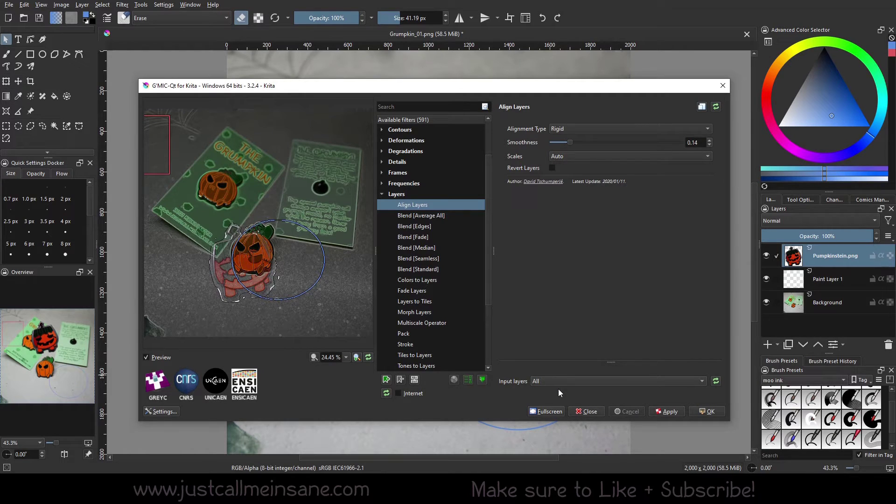
- Try Non-Rigid alignment with higher smoothness, and scales 6, 8, then 1
{"action": "left_click", "coordinate": [628, 127]}
{"action": "left_click", "coordinate": [589, 141]}
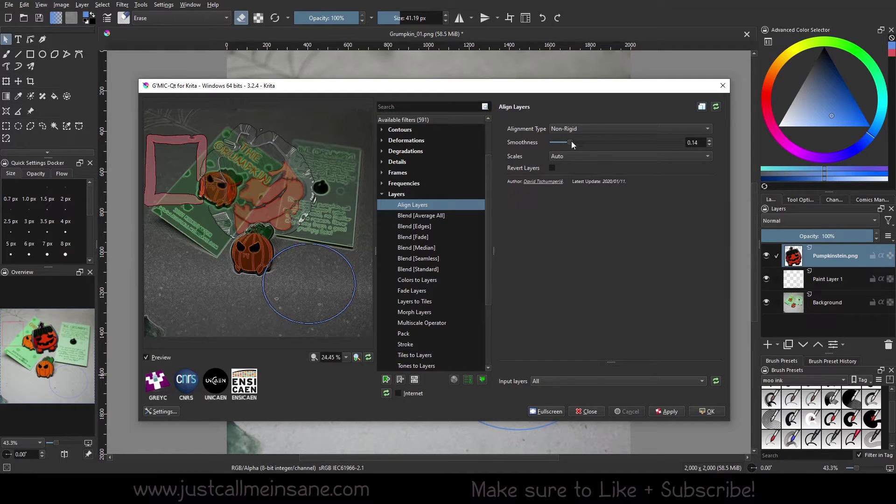
{"action": "left_click_drag", "start_coordinate": [572, 143], "coordinate": [679, 143]}
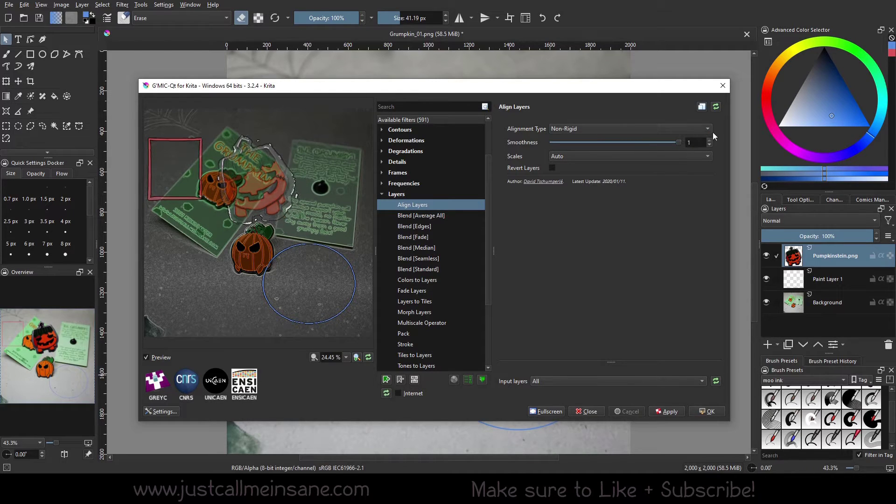
{"action": "left_click", "coordinate": [627, 156]}
{"action": "left_click", "coordinate": [600, 206]}
{"action": "left_click", "coordinate": [606, 156]}
{"action": "left_click", "coordinate": [581, 175]}
{"action": "left_click", "coordinate": [587, 155]}
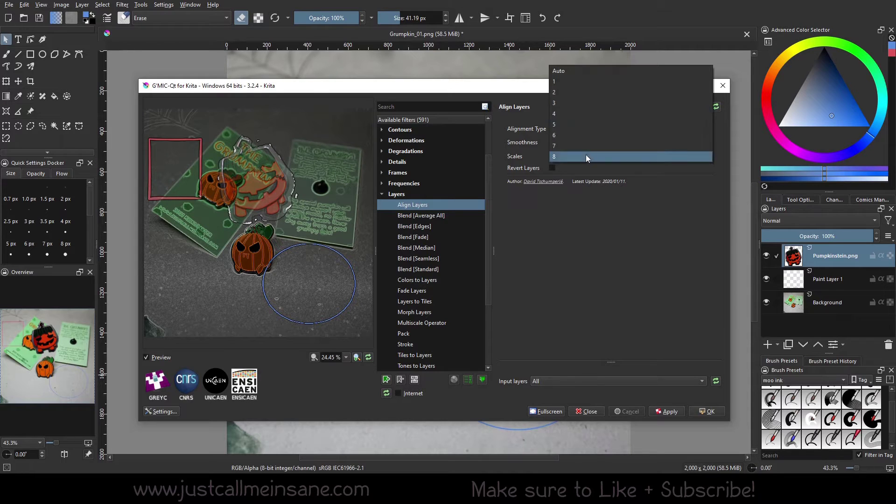
{"action": "left_click", "coordinate": [575, 75]}
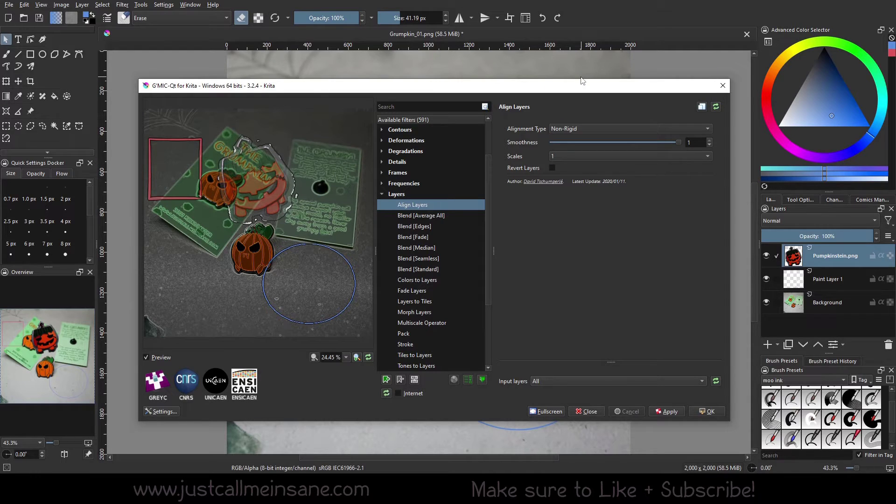
- Return to Rigid alignment and settle smoothness at 0.638
{"action": "left_click", "coordinate": [630, 128]}
{"action": "left_click", "coordinate": [588, 142]}
{"action": "left_click_drag", "start_coordinate": [680, 143], "coordinate": [579, 142]}
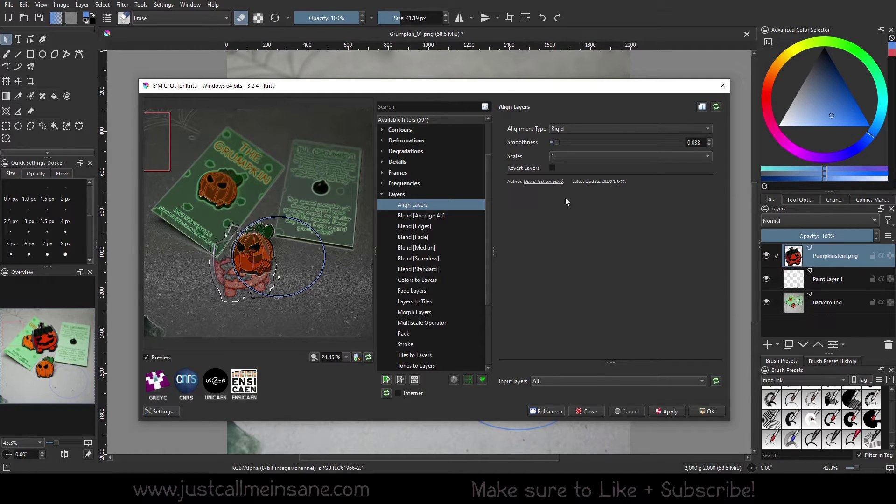
{"action": "left_click", "coordinate": [551, 142]}
{"action": "left_click_drag", "start_coordinate": [554, 143], "coordinate": [632, 142]}
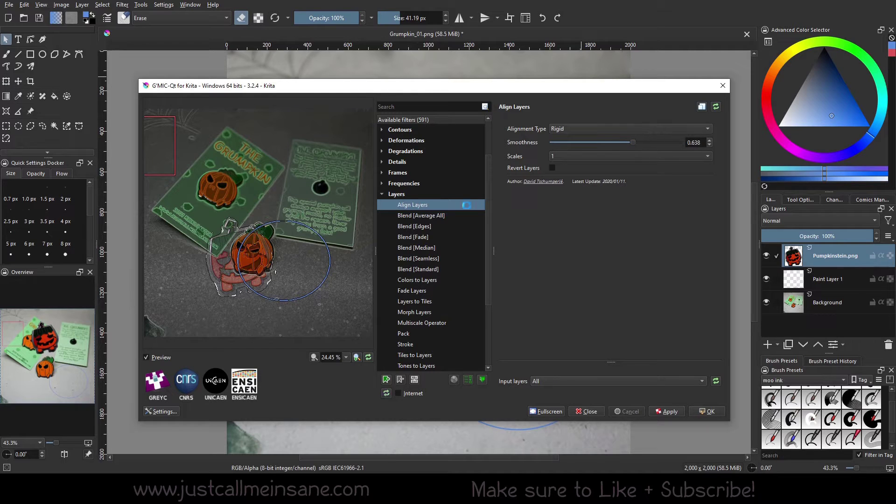
- Select Blend [Average All] and try Linear RGB, then SRGB colorspace
{"action": "left_click", "coordinate": [446, 212]}
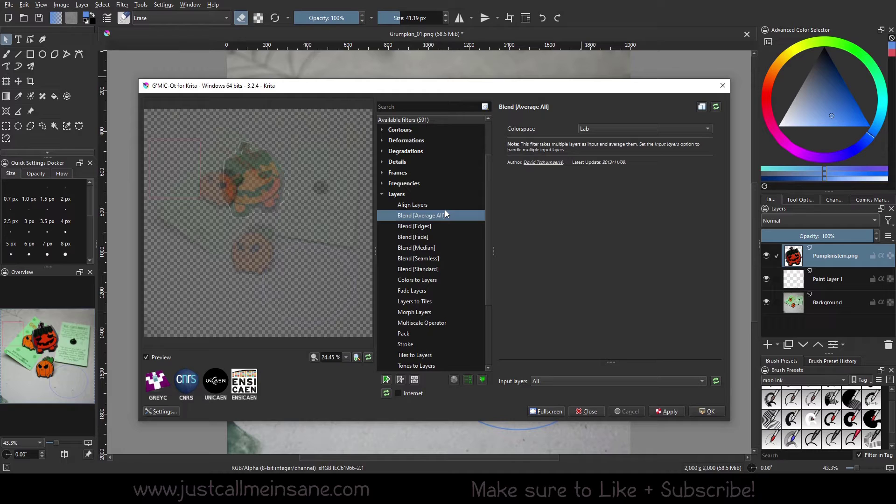
{"action": "left_click", "coordinate": [630, 128]}
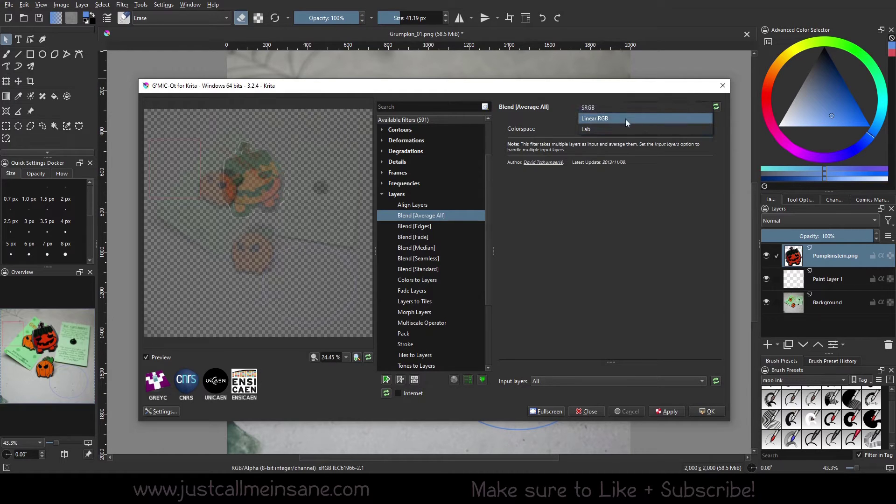
{"action": "left_click", "coordinate": [625, 119]}
{"action": "left_click", "coordinate": [630, 129]}
{"action": "left_click", "coordinate": [617, 111]}
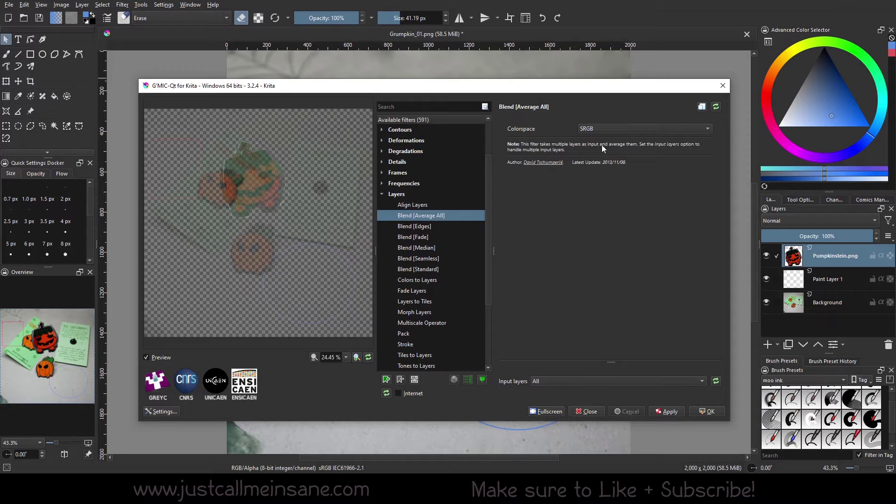
- Compare input layer options for the average blend, ending on All layers
{"action": "left_click", "coordinate": [551, 381]}
{"action": "left_click", "coordinate": [561, 402]}
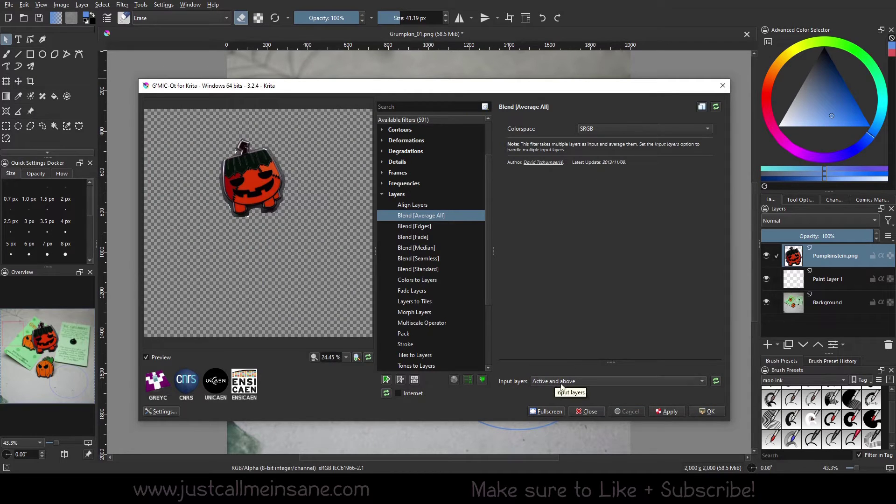
{"action": "left_click", "coordinate": [554, 380]}
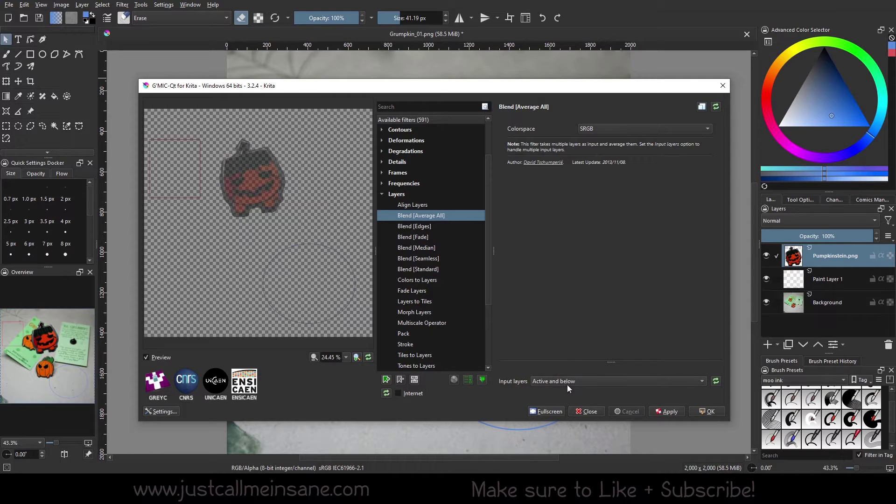
{"action": "left_click", "coordinate": [568, 383]}
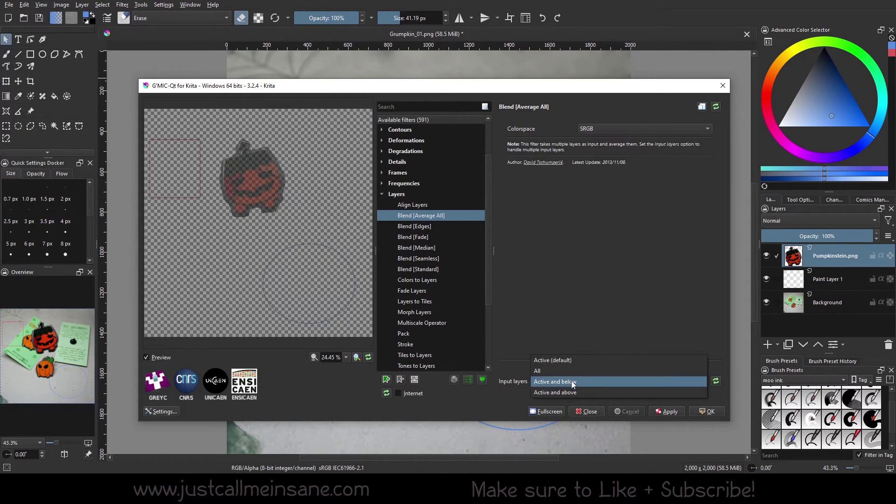
{"action": "left_click", "coordinate": [555, 370]}
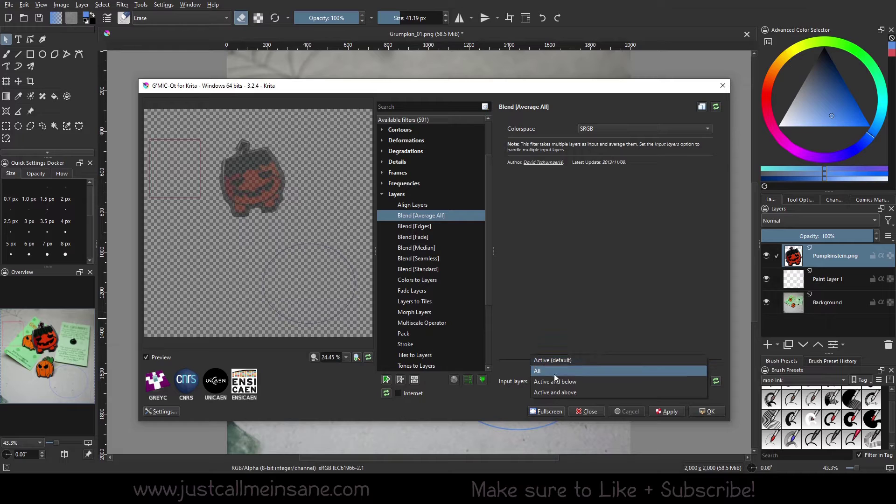
{"action": "left_click", "coordinate": [560, 382]}
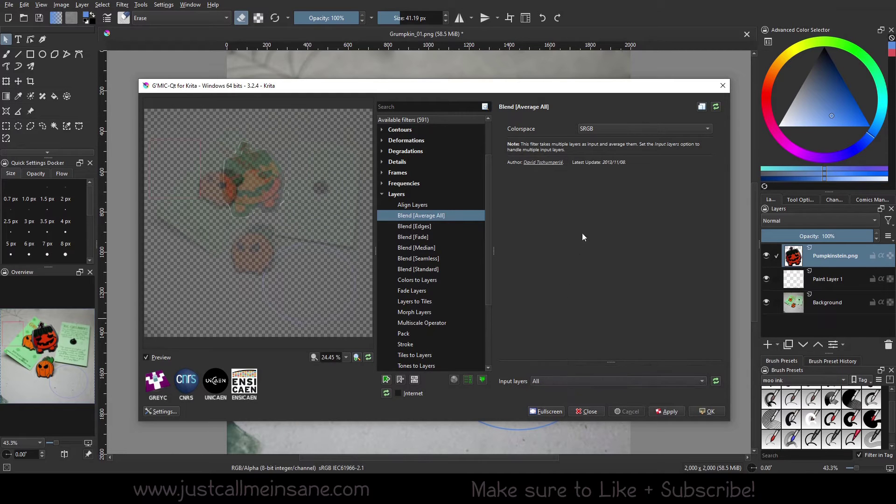
- Switch the colorspace to Linear RGB, then Lab, and select Blend [Edges]
{"action": "left_click", "coordinate": [624, 132]}
{"action": "left_click", "coordinate": [625, 134]}
{"action": "left_click", "coordinate": [420, 226]}
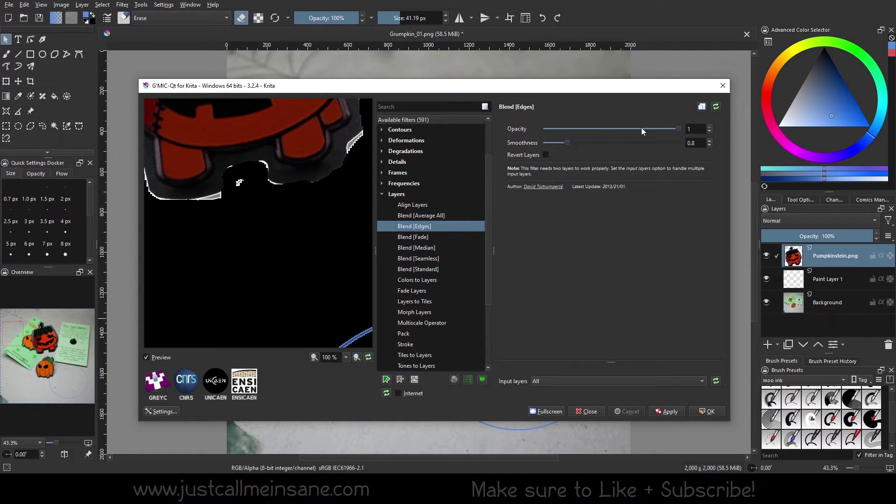
- Set Blend [Edges] opacity to about 0.498 and smoothness to 0.58
{"action": "left_click_drag", "start_coordinate": [659, 130], "coordinate": [613, 130]}
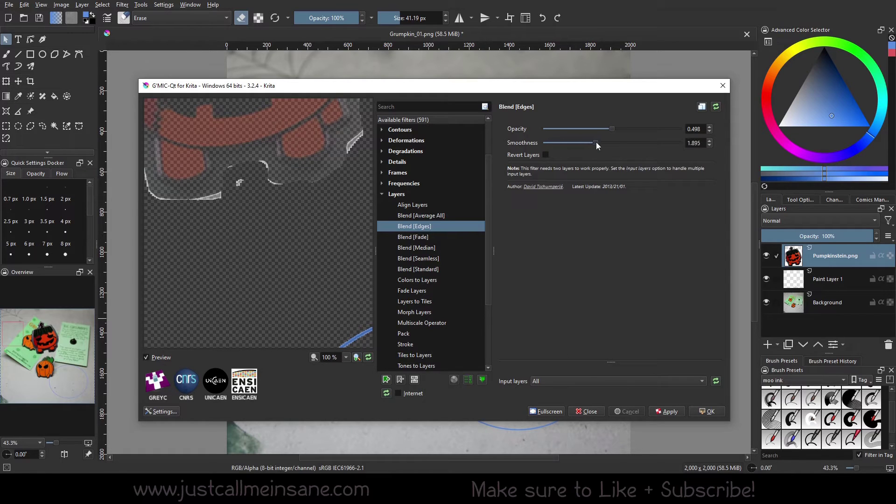
{"action": "left_click_drag", "start_coordinate": [600, 142], "coordinate": [640, 142]}
- Choose Blend [Fade] with All layers as input and the Circular preset
{"action": "left_click", "coordinate": [413, 236]}
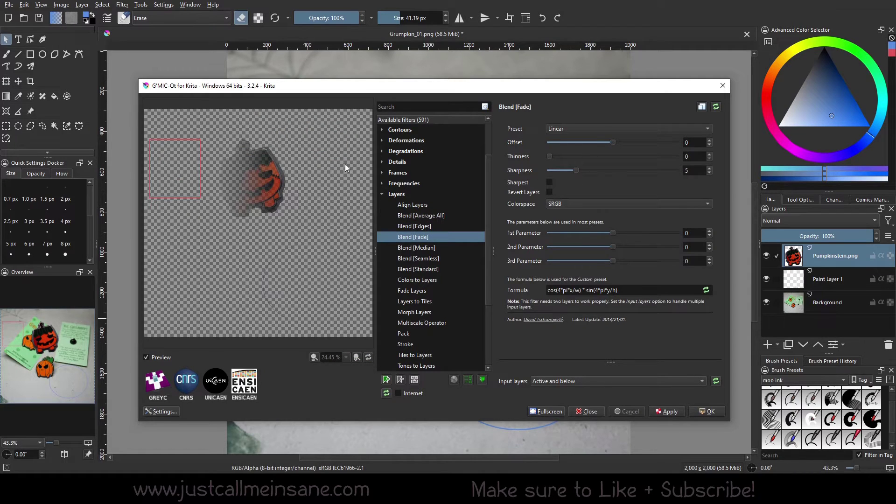
{"action": "left_click", "coordinate": [548, 381]}
{"action": "left_click", "coordinate": [555, 372]}
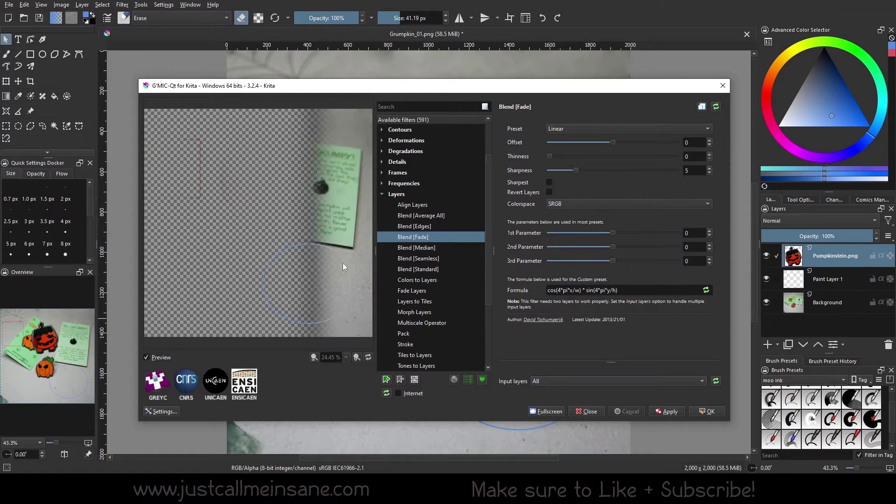
{"action": "left_click", "coordinate": [593, 128]}
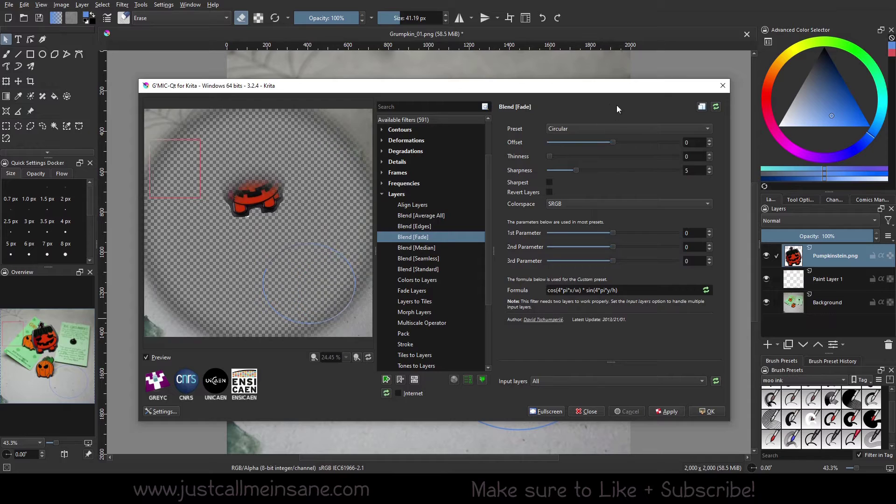
- Adjust the fade offset to 0.118 and lower the first parameter to -0.61
{"action": "mouse_move", "coordinate": [614, 143]}
{"action": "left_mouse_down"}
{"action": "mouse_move", "coordinate": [573, 143]}
{"action": "mouse_move", "coordinate": [555, 170]}
{"action": "mouse_move", "coordinate": [572, 170]}
{"action": "mouse_move", "coordinate": [551, 170]}
{"action": "left_mouse_up"}
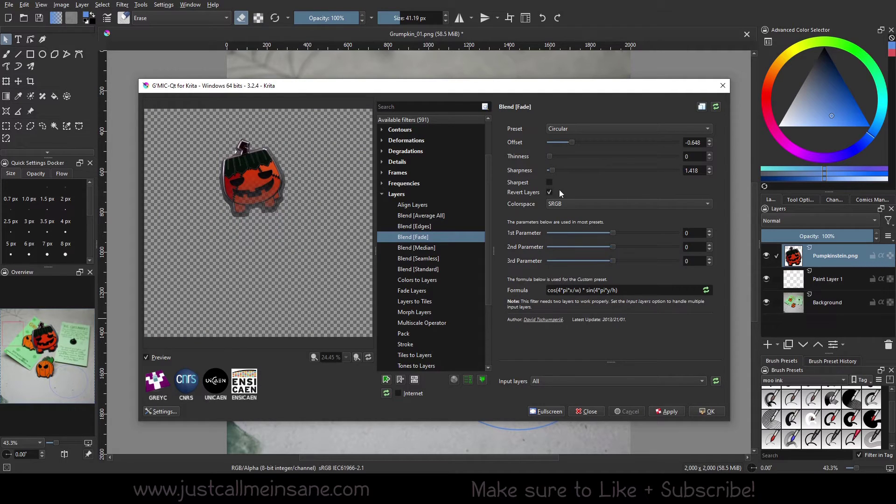
{"action": "mouse_move", "coordinate": [571, 143]}
{"action": "left_mouse_down"}
{"action": "mouse_move", "coordinate": [632, 142]}
{"action": "mouse_move", "coordinate": [618, 142]}
{"action": "left_mouse_up"}
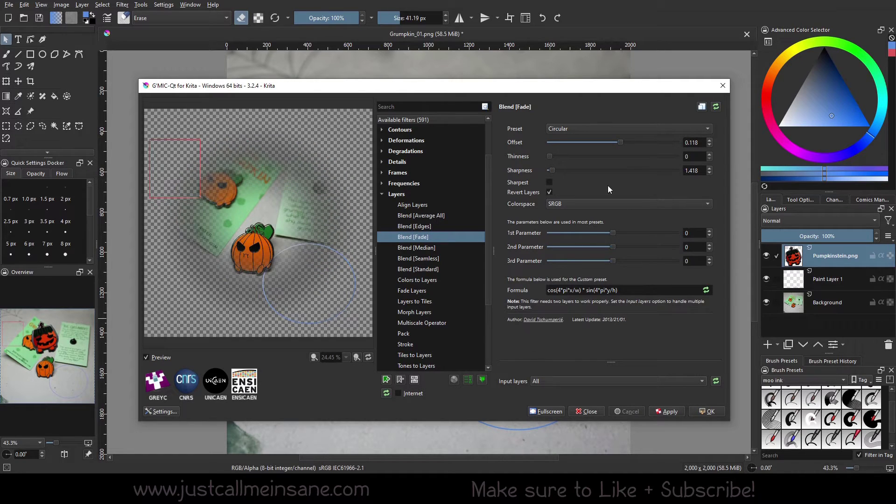
{"action": "mouse_move", "coordinate": [613, 233]}
{"action": "left_mouse_down"}
{"action": "mouse_move", "coordinate": [574, 233]}
{"action": "mouse_move", "coordinate": [642, 246]}
{"action": "mouse_move", "coordinate": [572, 261]}
{"action": "left_mouse_up"}
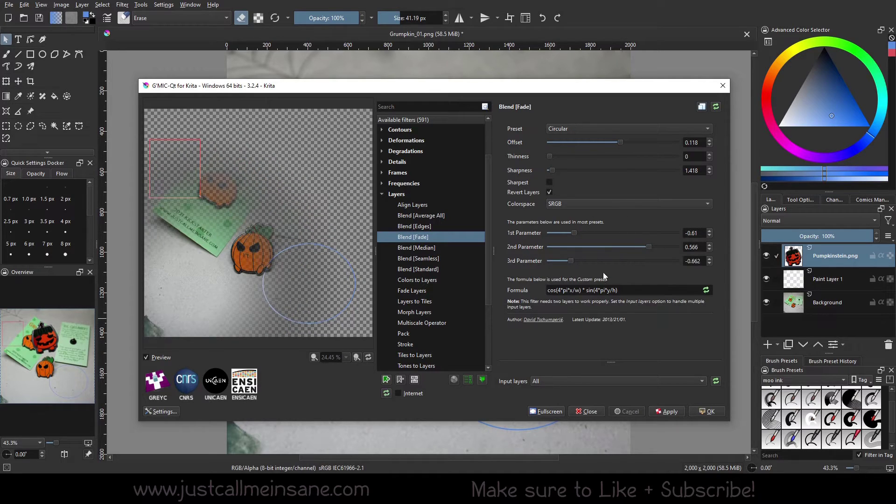
- Preview Blend [Median] in Linear RGB and Lab, panning to the pumpkin's face
{"action": "left_click", "coordinate": [420, 247]}
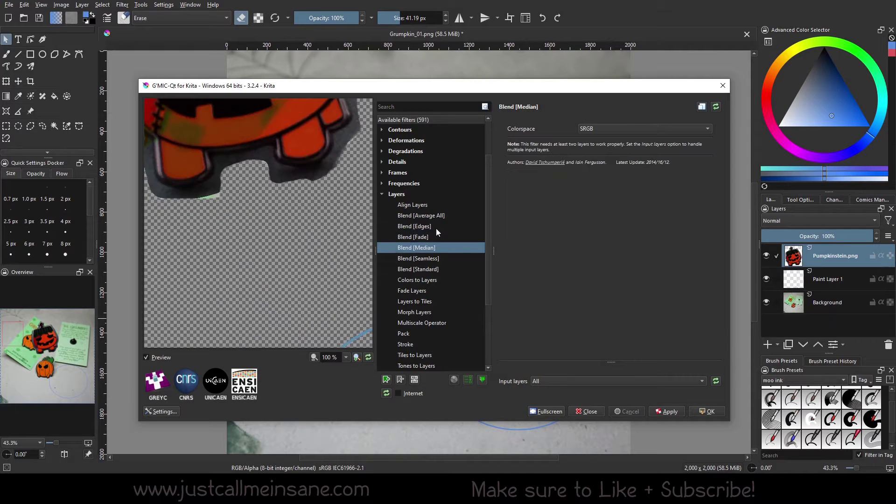
{"action": "left_click", "coordinate": [600, 128]}
{"action": "left_click", "coordinate": [634, 131]}
{"action": "left_click", "coordinate": [614, 141]}
{"action": "left_click_drag", "start_coordinate": [313, 199], "coordinate": [307, 268]}
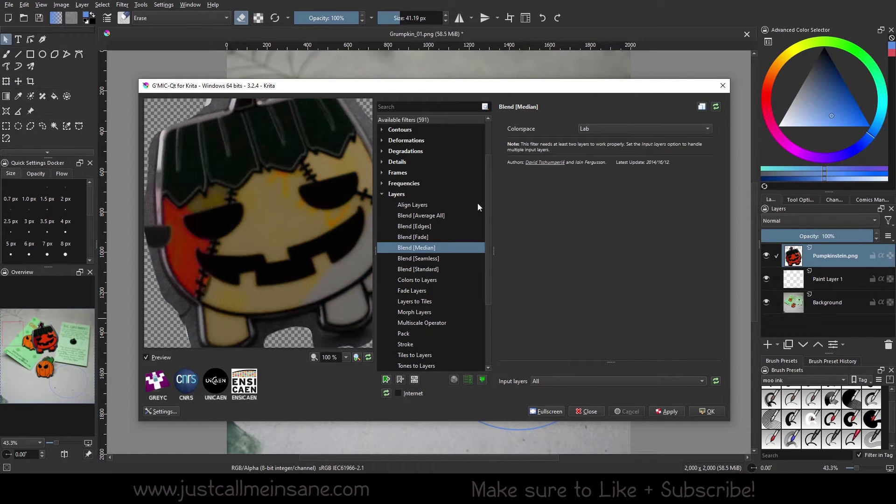
{"action": "scroll", "coordinate": [605, 128], "scroll_direction": "up", "scroll_amount": 1}
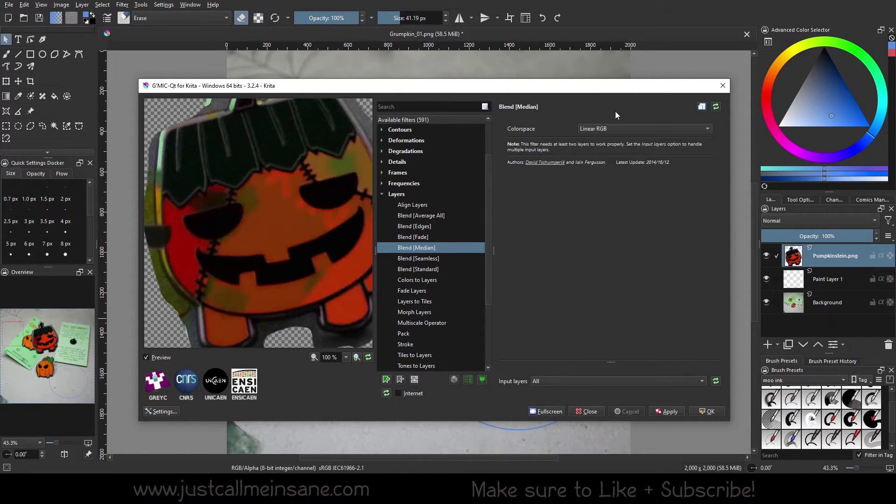
{"action": "left_click_drag", "start_coordinate": [293, 247], "coordinate": [295, 218]}
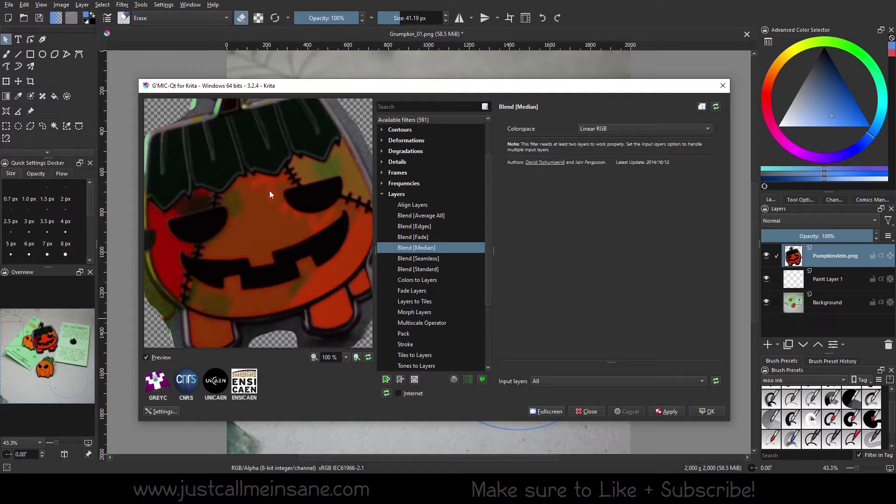
- Compare the median blend in SRGB, Lab and Linear RGB, then select Blend [Seamless]
{"action": "left_click", "coordinate": [643, 129]}
{"action": "left_click", "coordinate": [642, 129]}
{"action": "left_click", "coordinate": [603, 147]}
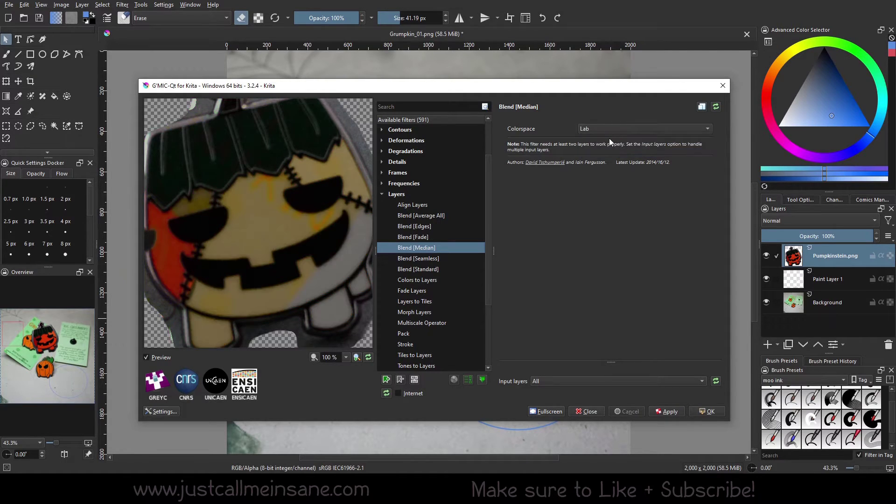
{"action": "left_click", "coordinate": [643, 128]}
{"action": "left_click", "coordinate": [604, 116]}
{"action": "left_click", "coordinate": [602, 128]}
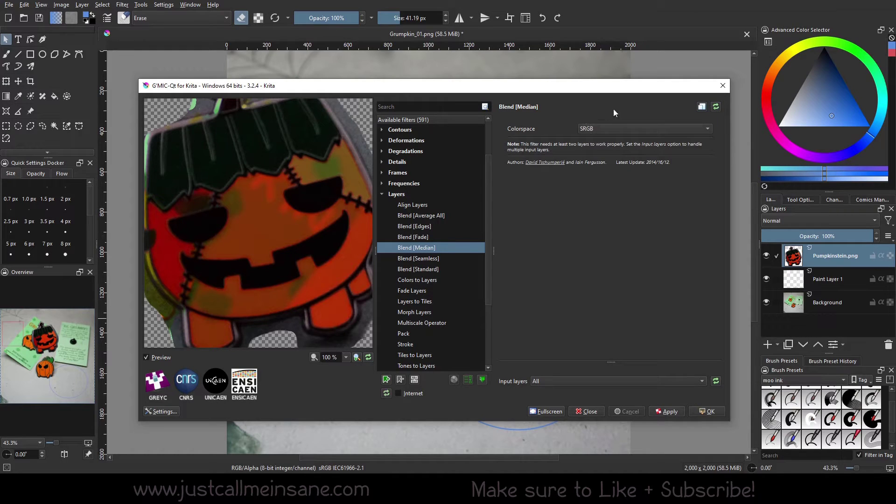
{"action": "scroll", "coordinate": [305, 272], "scroll_direction": "down", "scroll_amount": 5}
{"action": "left_click", "coordinate": [418, 258]}
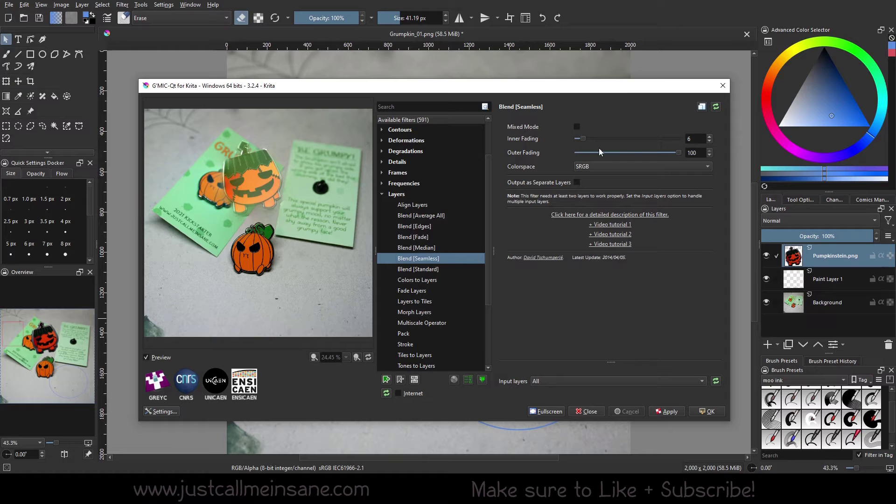
- Lower outer fading to about 18, hide Paint Layer 1, and reopen G'MIC
{"action": "left_click_drag", "start_coordinate": [678, 153], "coordinate": [595, 154]}
{"action": "left_click", "coordinate": [722, 85]}
{"action": "left_click", "coordinate": [766, 279]}
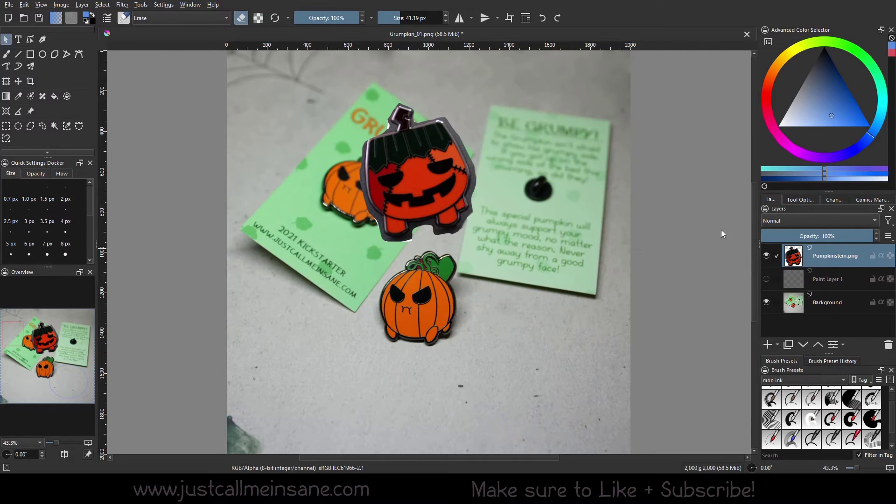
{"action": "left_click", "coordinate": [121, 5]}
{"action": "left_click", "coordinate": [154, 136]}
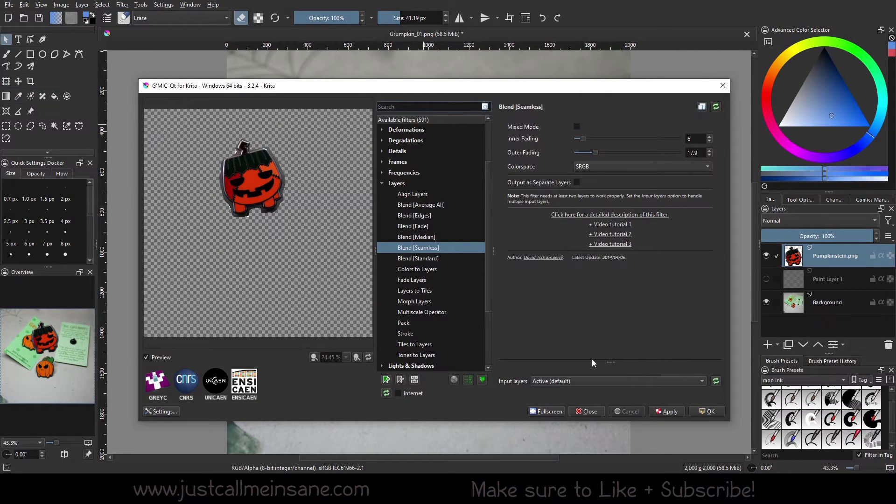
- Review input layers, adjust inner fading, and try Linear RGB then Lab colorspace
{"action": "left_click", "coordinate": [617, 381]}
{"action": "left_click", "coordinate": [580, 393]}
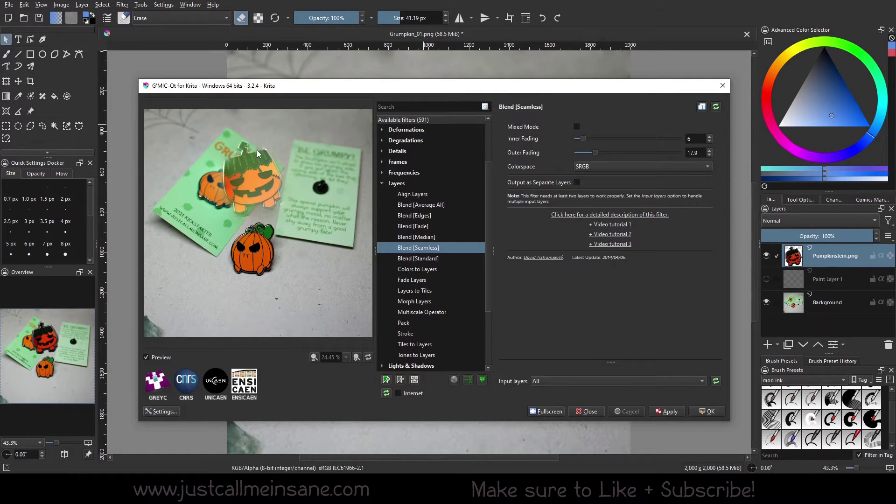
{"action": "left_click_drag", "start_coordinate": [587, 140], "coordinate": [597, 139]}
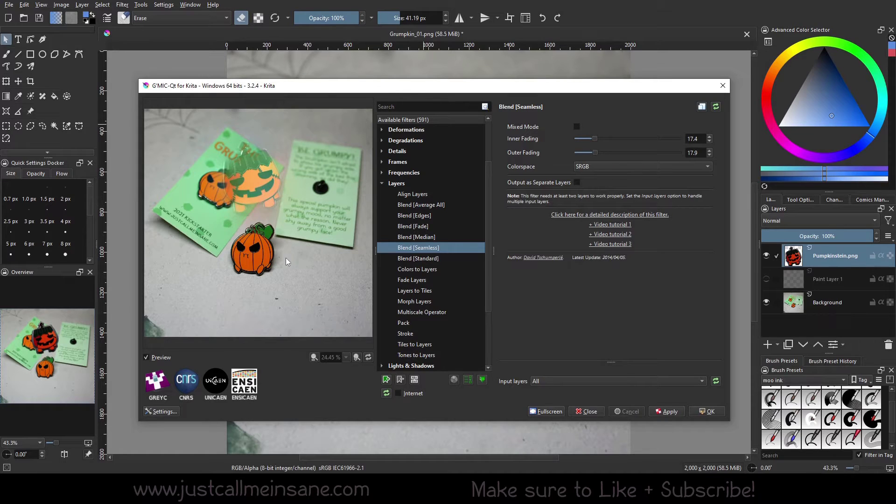
{"action": "mouse_move", "coordinate": [595, 138]}
{"action": "left_mouse_down"}
{"action": "mouse_move", "coordinate": [634, 138]}
{"action": "mouse_move", "coordinate": [591, 138]}
{"action": "mouse_move", "coordinate": [608, 153]}
{"action": "mouse_move", "coordinate": [548, 152]}
{"action": "mouse_move", "coordinate": [574, 138]}
{"action": "left_mouse_up"}
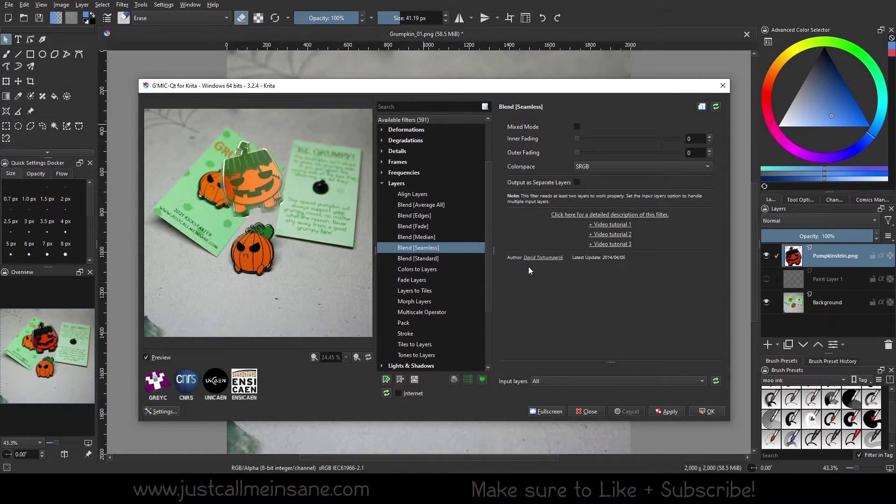
{"action": "left_click", "coordinate": [607, 166]}
{"action": "left_click", "coordinate": [621, 168]}
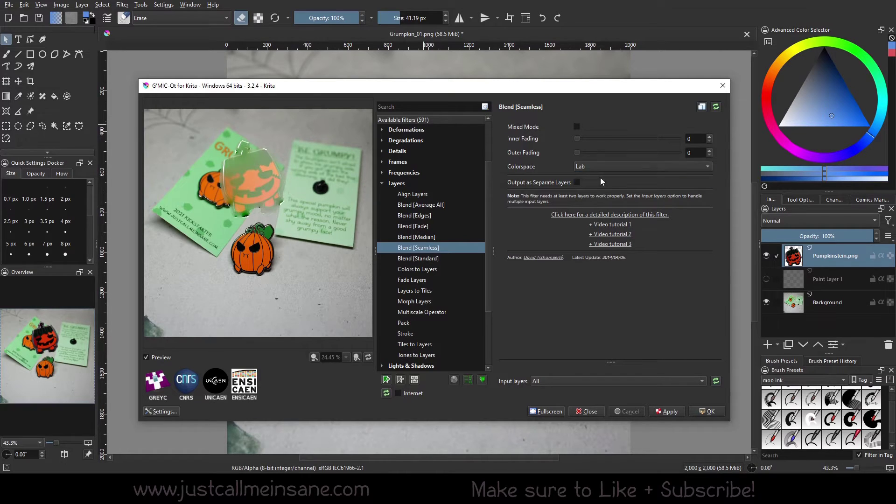
- Select Colors to Layers, then raise the colour tolerance and minimal area
{"action": "left_click", "coordinate": [418, 269]}
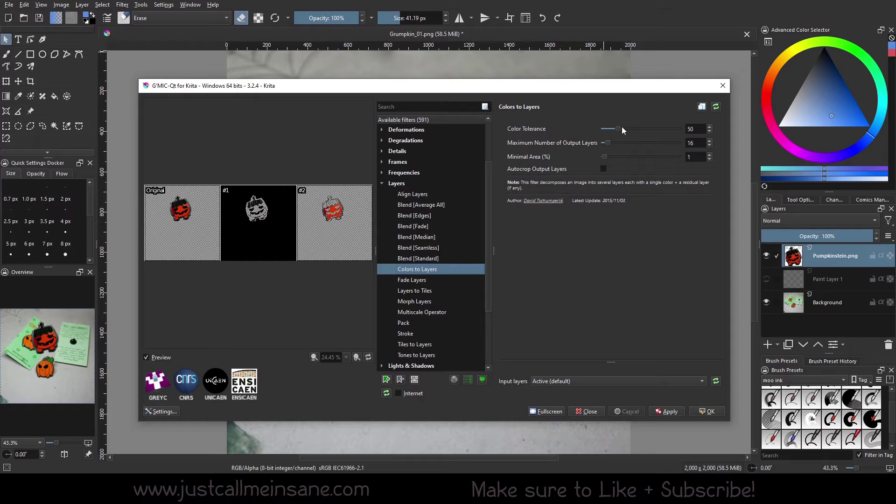
{"action": "left_click_drag", "start_coordinate": [619, 128], "coordinate": [635, 128]}
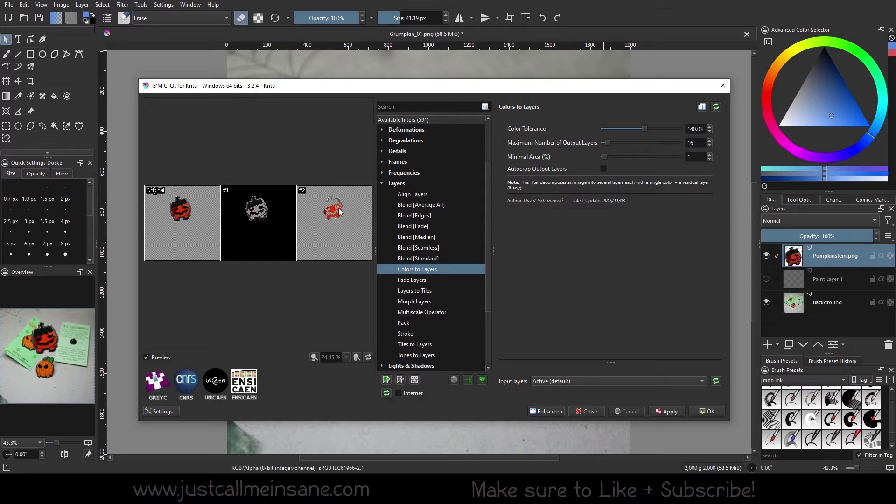
{"action": "left_click_drag", "start_coordinate": [647, 128], "coordinate": [609, 143]}
{"action": "left_click_drag", "start_coordinate": [604, 157], "coordinate": [620, 157]}
{"action": "left_click_drag", "start_coordinate": [634, 157], "coordinate": [675, 156]}
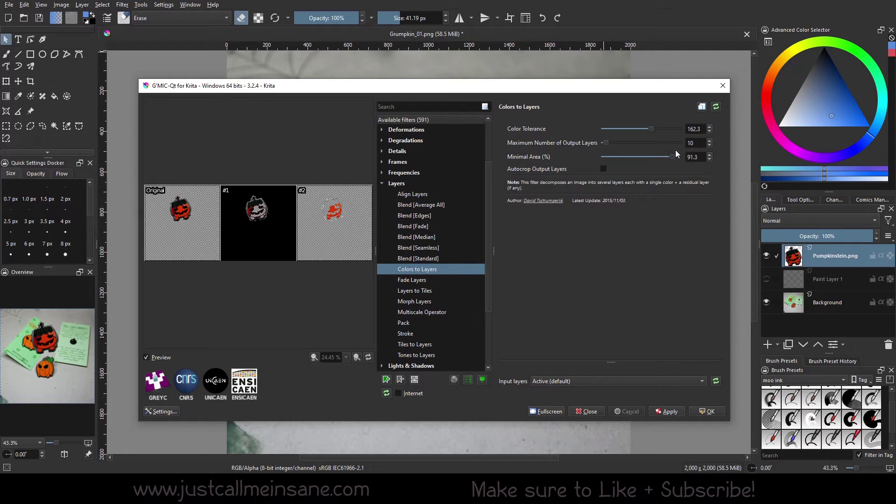
- Enable Autocrop Output Layers and fine-tune colour tolerance to 47.62
{"action": "left_click", "coordinate": [603, 169]}
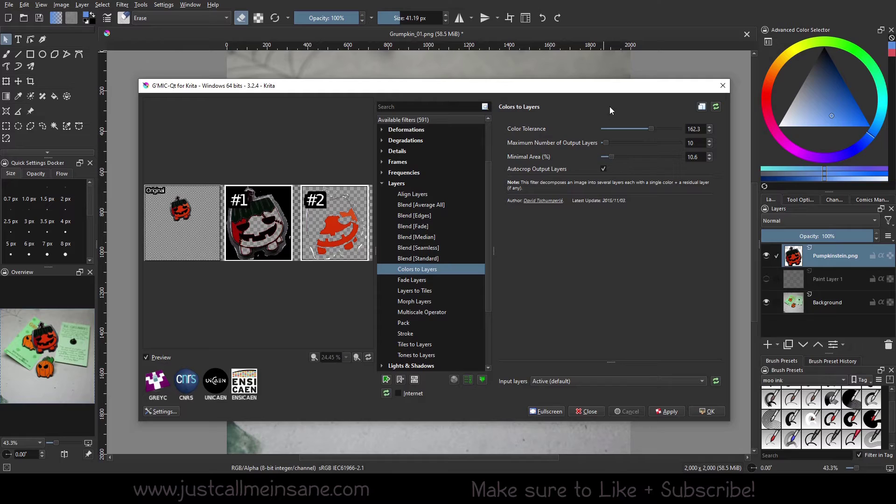
{"action": "left_click_drag", "start_coordinate": [652, 129], "coordinate": [624, 130]}
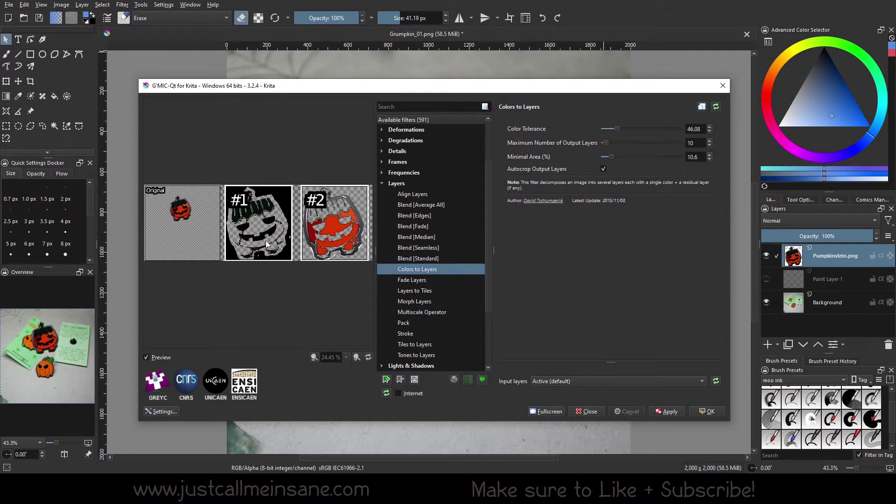
{"action": "mouse_move", "coordinate": [618, 131]}
{"action": "left_mouse_down"}
{"action": "mouse_move", "coordinate": [637, 128]}
{"action": "mouse_move", "coordinate": [603, 144]}
{"action": "left_mouse_up"}
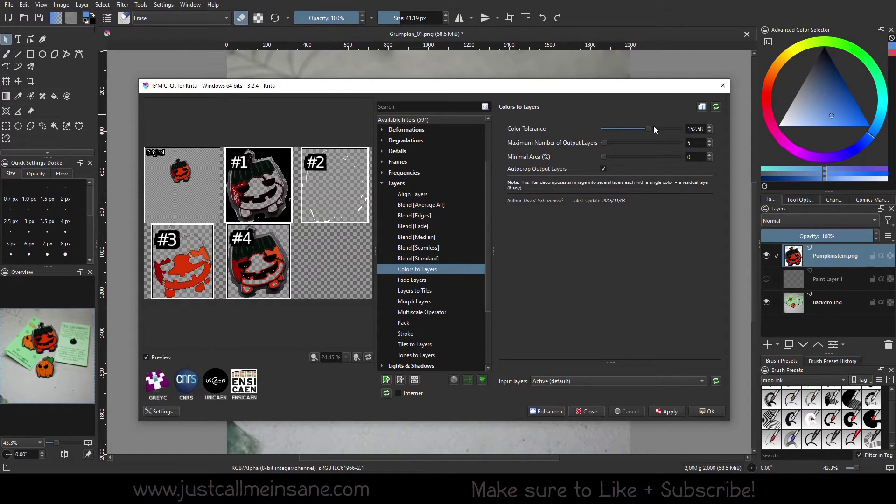
{"action": "left_click_drag", "start_coordinate": [648, 127], "coordinate": [616, 129]}
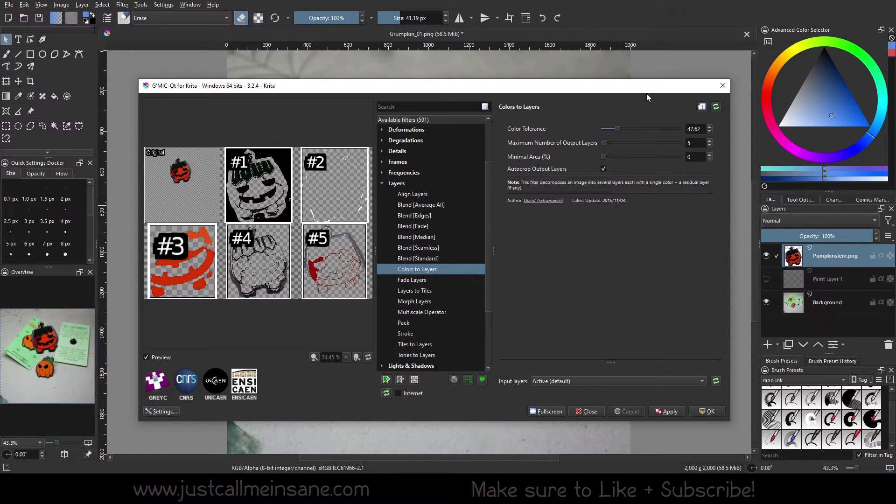
- Select Morph Layers, raise smoothness to 1.242 with precision 0.344, and apply it
{"action": "left_click", "coordinate": [451, 300]}
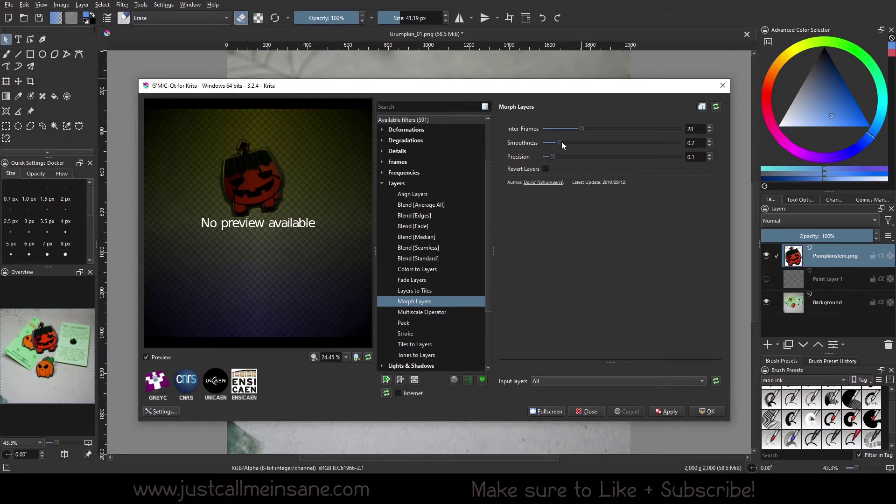
{"action": "left_click_drag", "start_coordinate": [559, 143], "coordinate": [588, 157]}
{"action": "mouse_move", "coordinate": [575, 143]}
{"action": "left_mouse_down"}
{"action": "mouse_move", "coordinate": [625, 142]}
{"action": "mouse_move", "coordinate": [567, 157]}
{"action": "left_mouse_up"}
{"action": "left_click", "coordinate": [707, 411]}
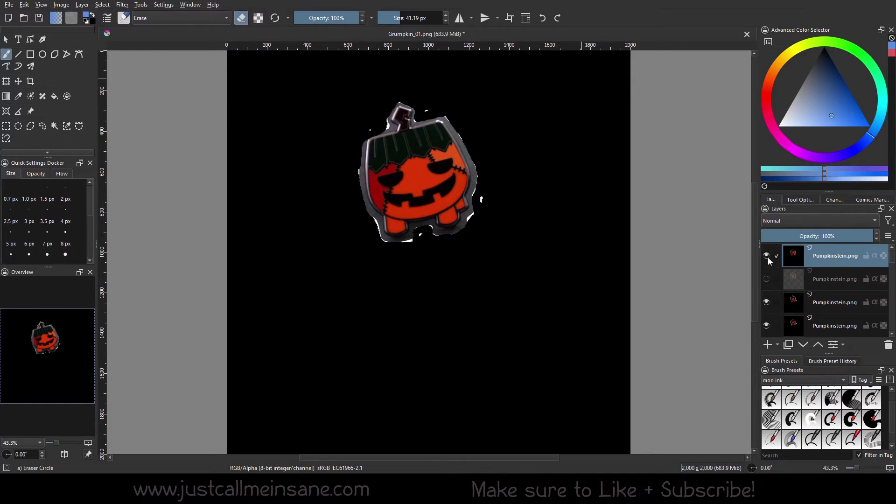
- Toggle visibility of the top and third morph layers to compare them with the layers beneath
{"action": "left_click", "coordinate": [766, 255]}
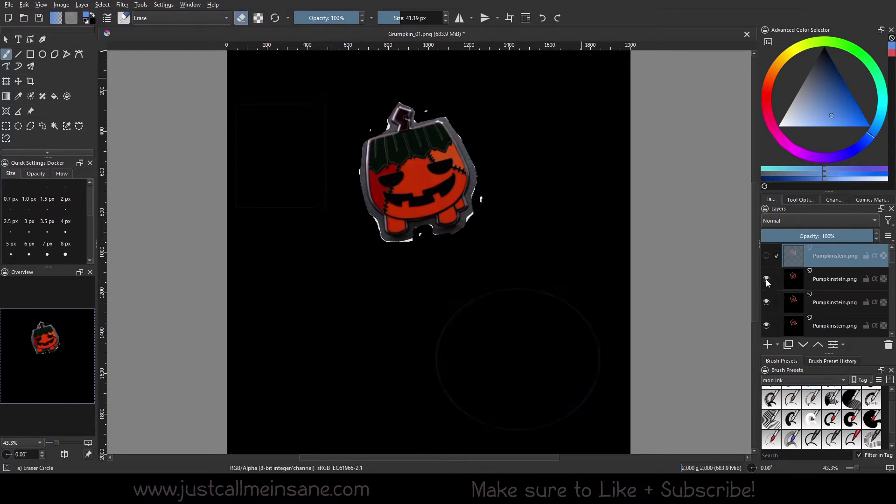
{"action": "left_click", "coordinate": [765, 255]}
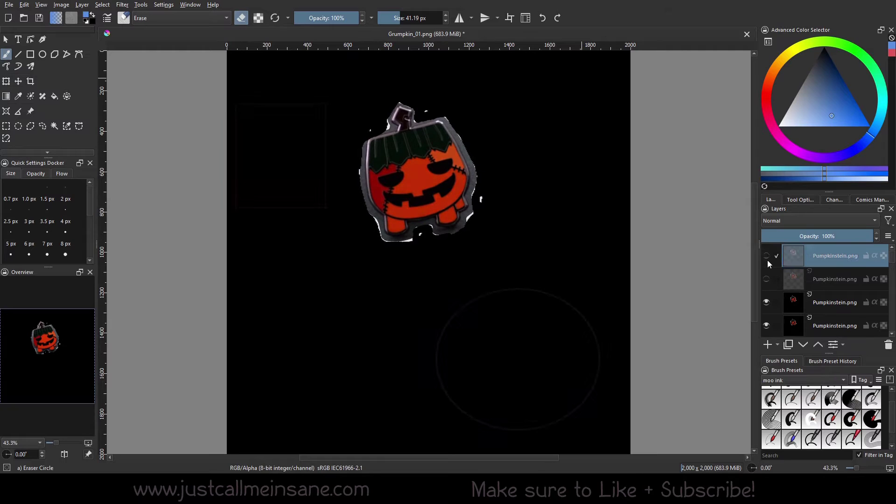
{"action": "left_click", "coordinate": [767, 260]}
{"action": "left_click", "coordinate": [767, 259]}
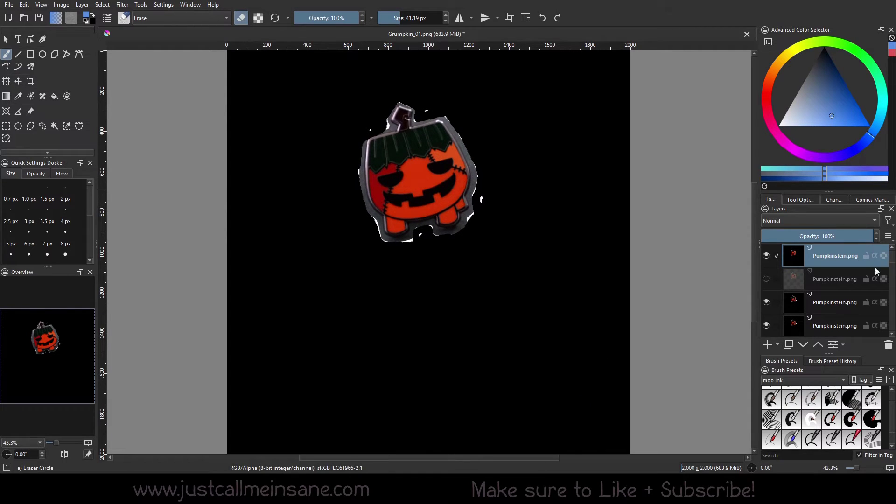
{"action": "left_click", "coordinate": [768, 259]}
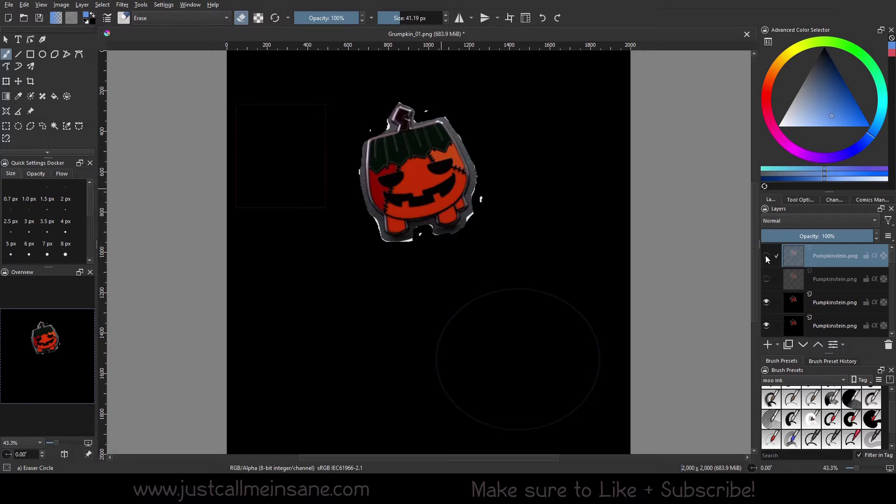
{"action": "left_click", "coordinate": [766, 302]}
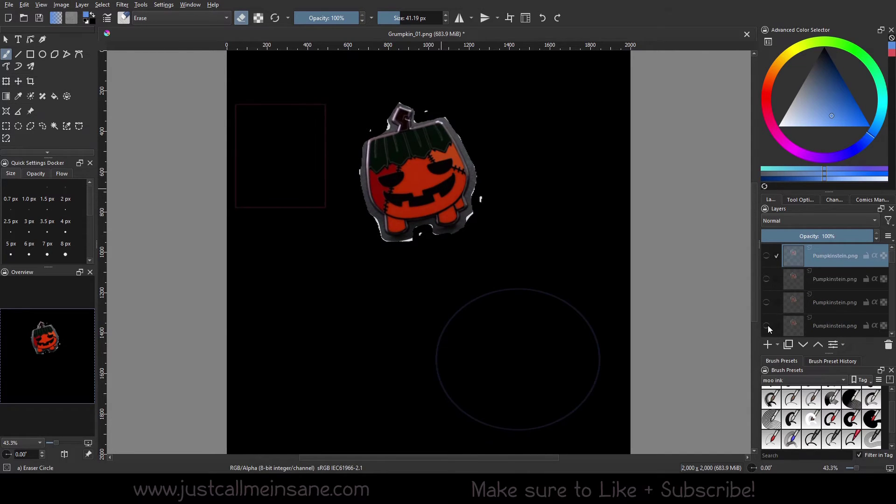
{"action": "left_click", "coordinate": [767, 303]}
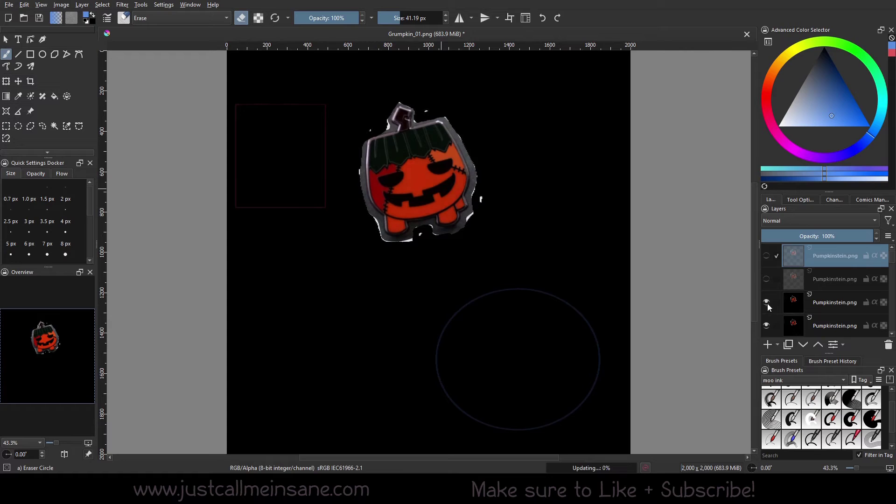
{"action": "left_click", "coordinate": [768, 257]}
{"action": "left_click_drag", "start_coordinate": [891, 267], "coordinate": [889, 332]}
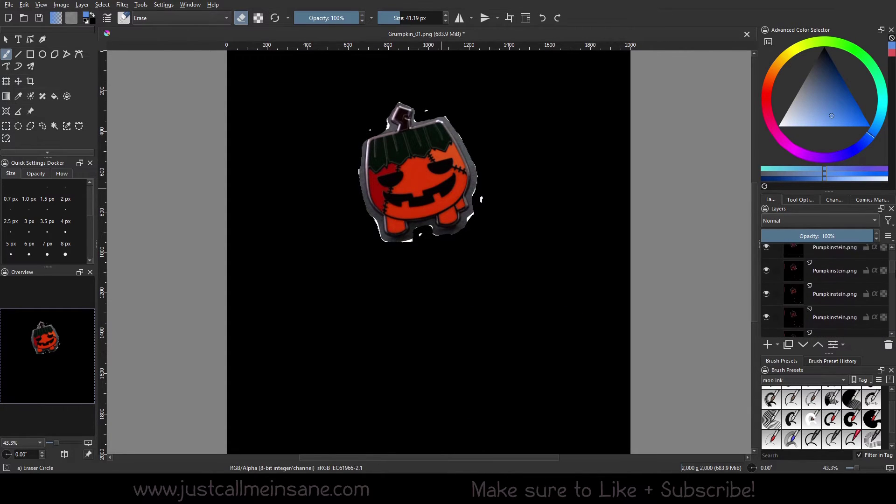
- Select the Pumpkinstein morph frames one after another to view each on the canvas
{"action": "left_click", "coordinate": [838, 327]}
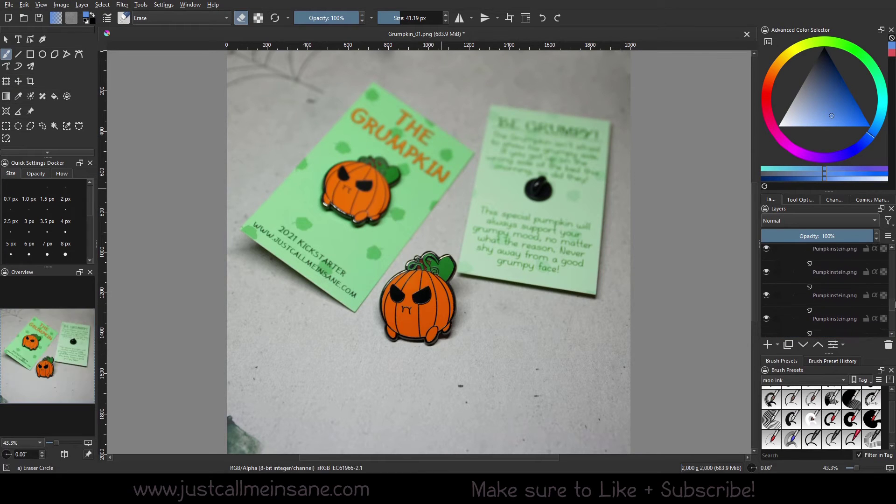
{"action": "left_click", "coordinate": [864, 273]}
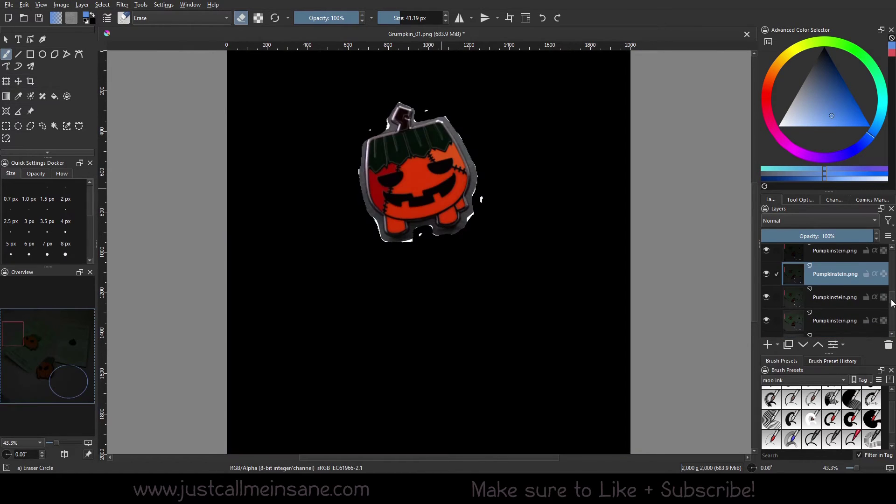
{"action": "left_click", "coordinate": [865, 309]}
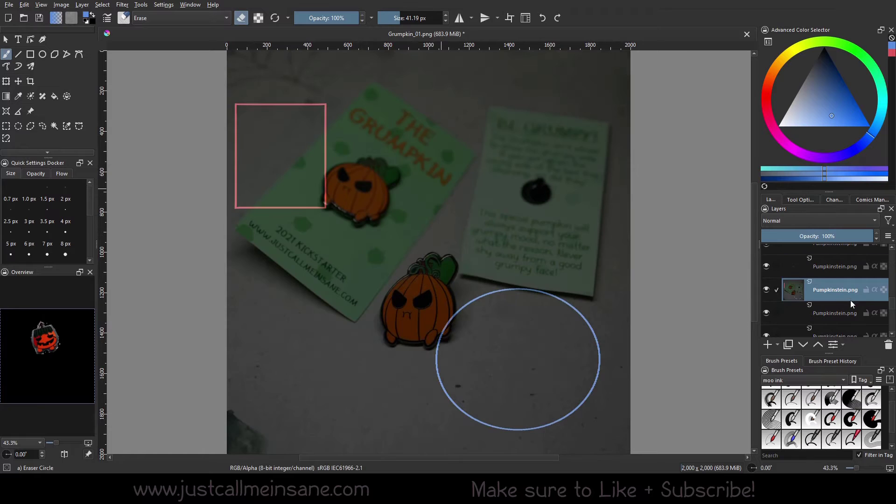
{"action": "left_click", "coordinate": [845, 329]}
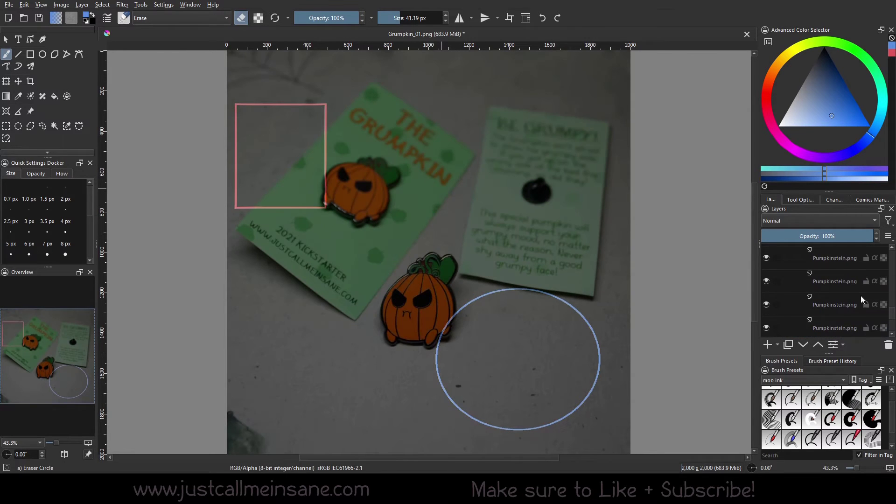
{"action": "left_click", "coordinate": [866, 300]}
{"action": "left_click", "coordinate": [866, 306]}
{"action": "scroll", "coordinate": [850, 292], "scroll_direction": "up", "scroll_amount": 1}
{"action": "left_click", "coordinate": [843, 280]}
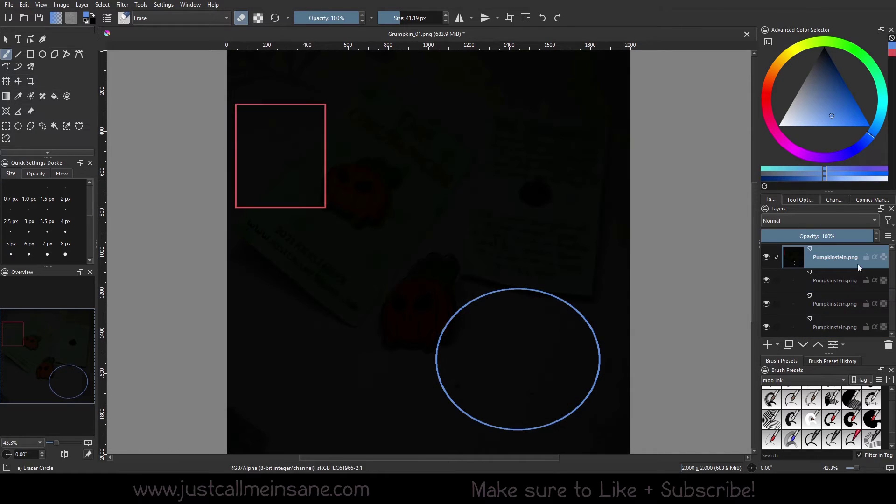
{"action": "scroll", "coordinate": [863, 268], "scroll_direction": "up", "scroll_amount": 1}
{"action": "left_click", "coordinate": [839, 270]}
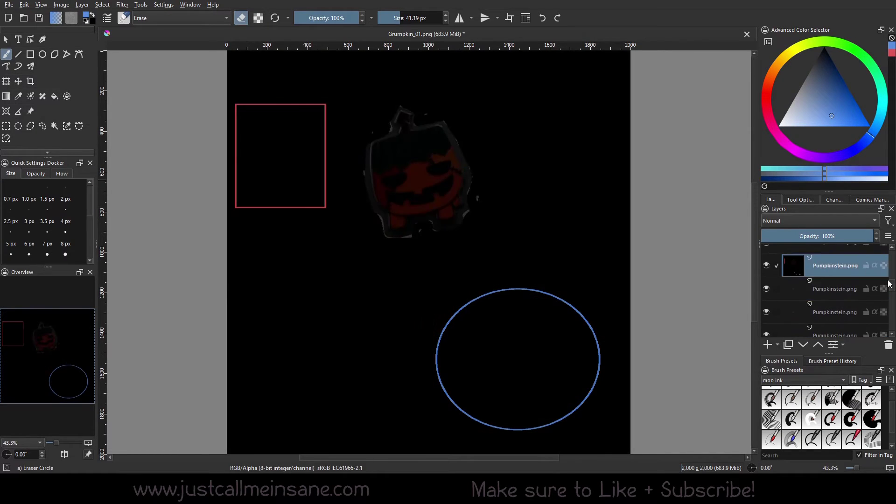
{"action": "left_click", "coordinate": [838, 270]}
{"action": "scroll", "coordinate": [841, 262], "scroll_direction": "down", "scroll_amount": 1}
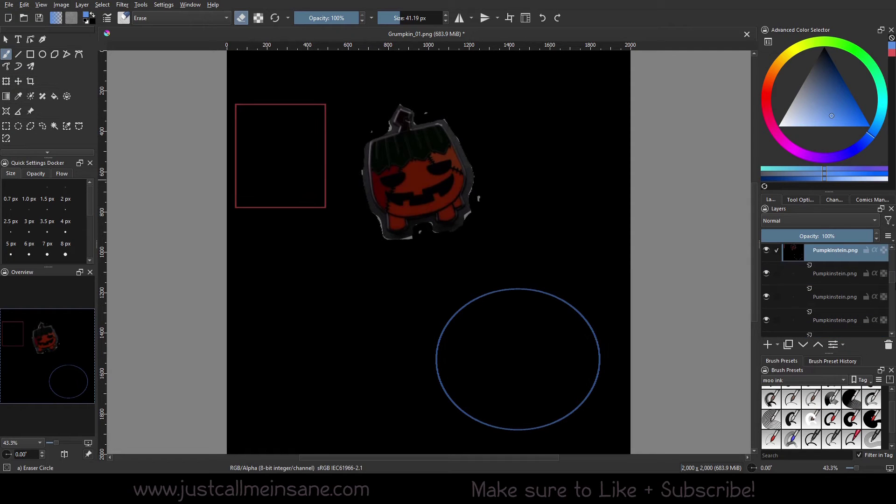
{"action": "scroll", "coordinate": [842, 280], "scroll_direction": "up", "scroll_amount": 2}
- Drag morph layers higher to reorder them, ending on the second Pumpkinstein.png layer
{"action": "left_click_drag", "start_coordinate": [842, 316], "coordinate": [840, 257]}
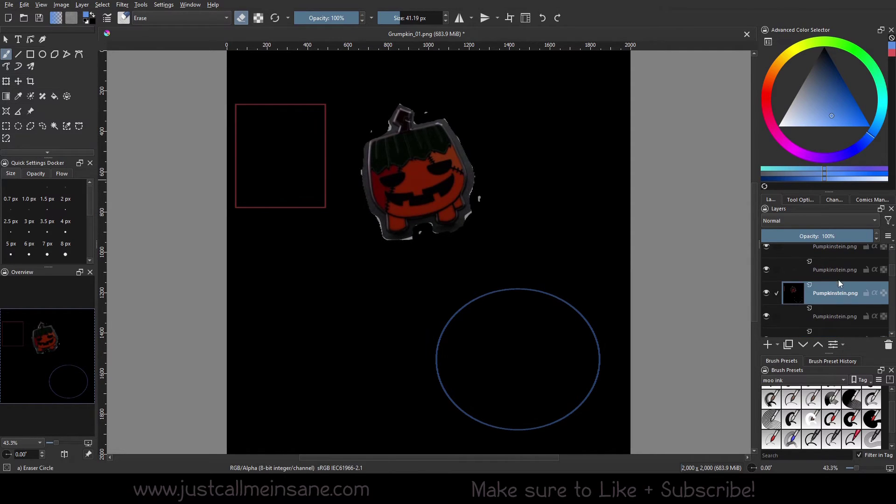
{"action": "scroll", "coordinate": [841, 275], "scroll_direction": "up", "scroll_amount": 1}
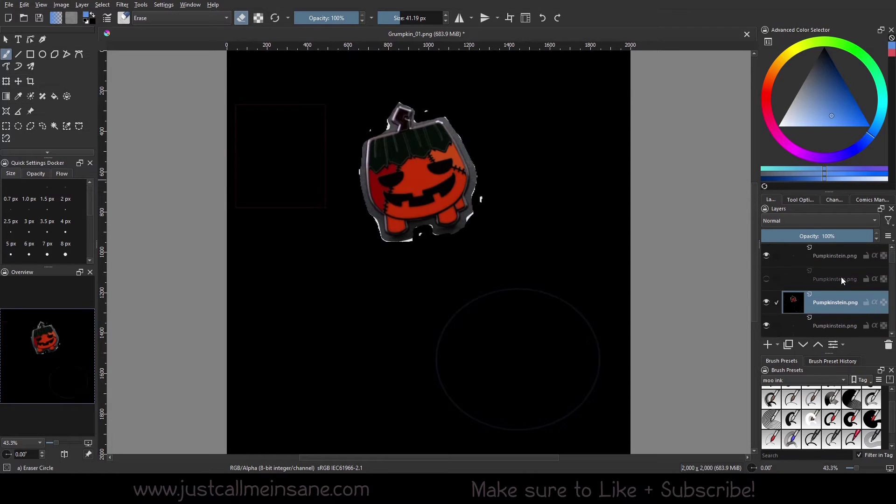
{"action": "left_click_drag", "start_coordinate": [841, 278], "coordinate": [840, 259]}
{"action": "scroll", "coordinate": [843, 280], "scroll_direction": "down", "scroll_amount": 2}
{"action": "left_click", "coordinate": [843, 295]}
{"action": "left_click", "coordinate": [845, 274]}
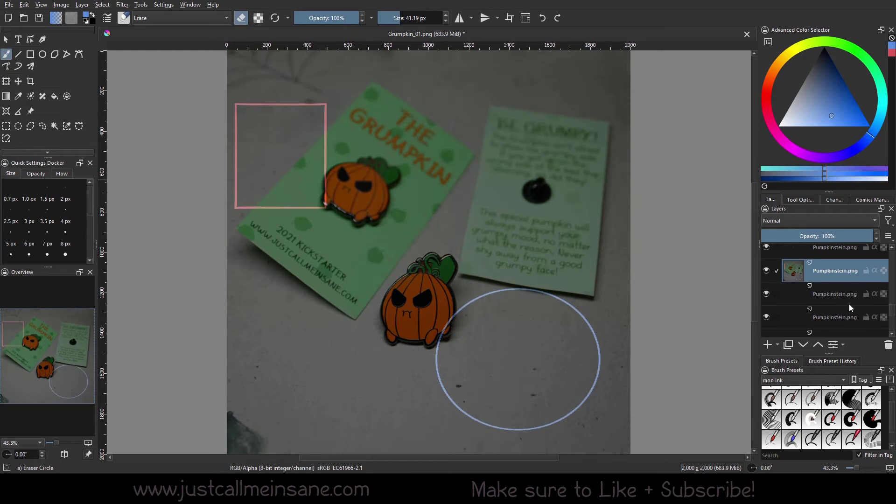
{"action": "scroll", "coordinate": [843, 308], "scroll_direction": "up", "scroll_amount": 1}
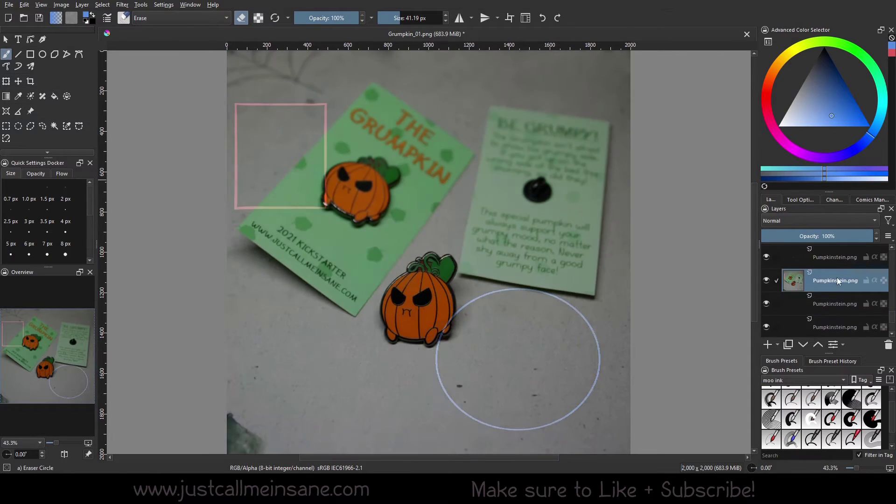
{"action": "scroll", "coordinate": [837, 284], "scroll_direction": "down", "scroll_amount": 2}
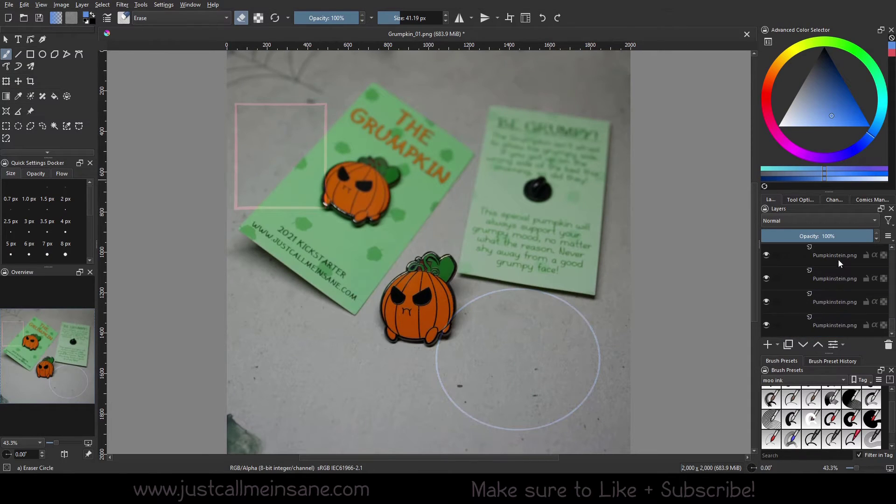
{"action": "left_click", "coordinate": [839, 326]}
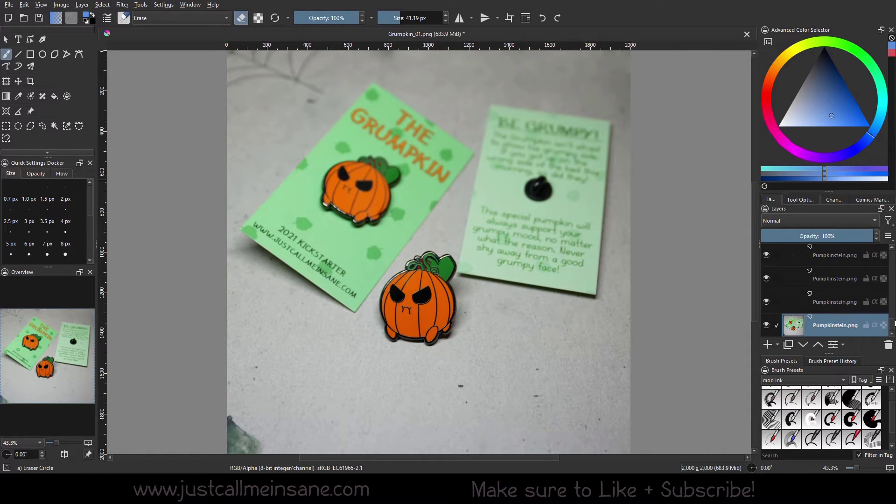
{"action": "left_click", "coordinate": [839, 266]}
{"action": "scroll", "coordinate": [839, 294], "scroll_direction": "down", "scroll_amount": 2}
{"action": "scroll", "coordinate": [892, 323], "scroll_direction": "down", "scroll_amount": 2}
{"action": "left_click", "coordinate": [834, 273]}
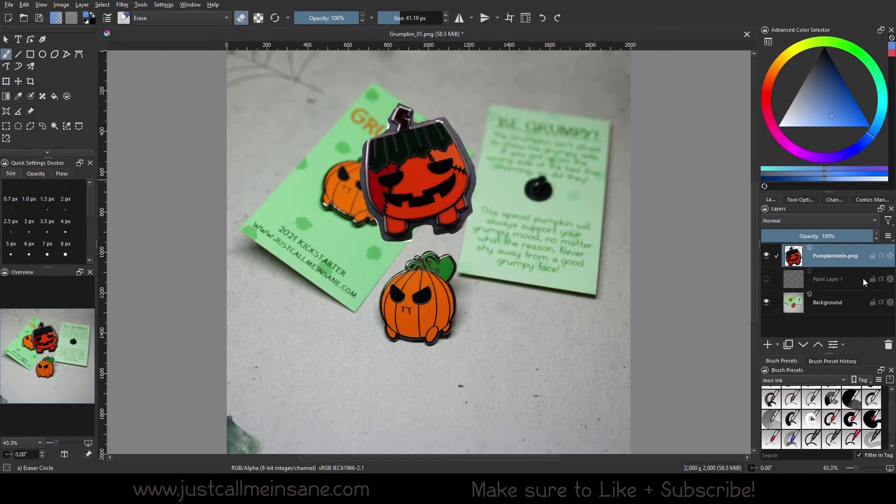
- Launch G'MIC-Qt from the Filter menu and pick Layers > Multiscale Operator
{"action": "left_click", "coordinate": [123, 5]}
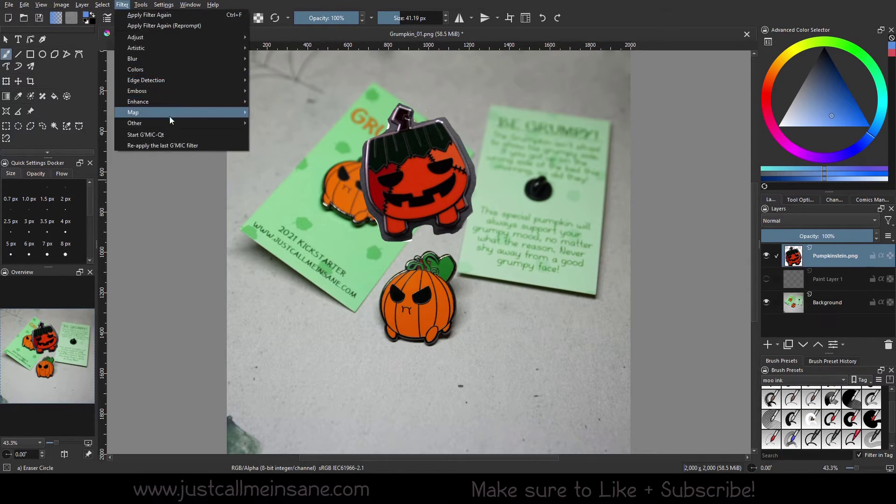
{"action": "left_click", "coordinate": [169, 135]}
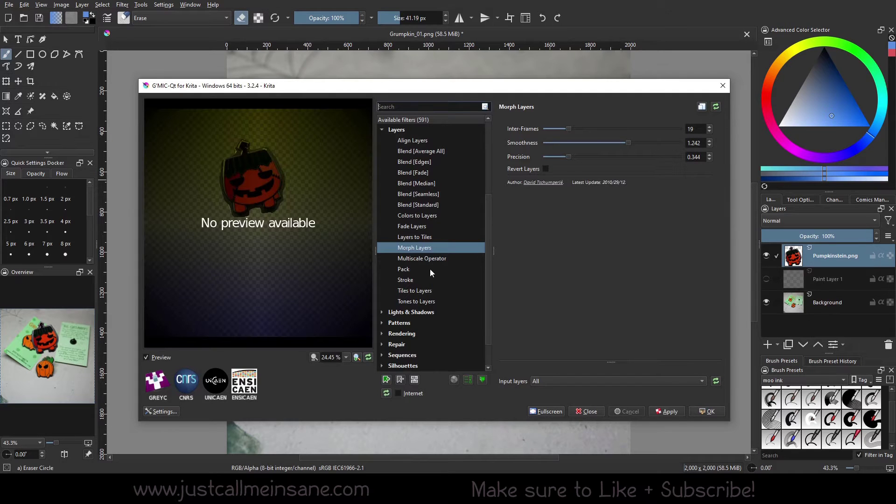
{"action": "left_click", "coordinate": [442, 258]}
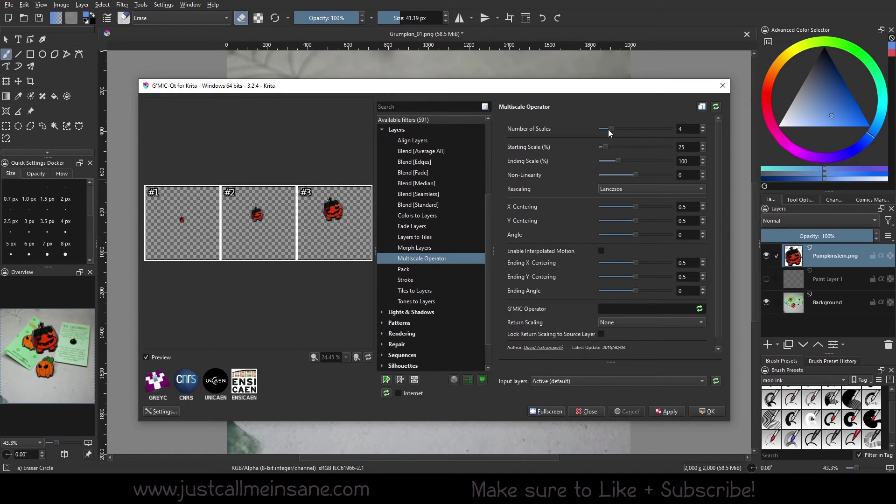
- Set Multiscale Operator to 3 scales, starting scale 76, and centre 0.15 / 0.782
{"action": "mouse_move", "coordinate": [609, 130]}
{"action": "left_mouse_down"}
{"action": "mouse_move", "coordinate": [614, 147]}
{"action": "mouse_move", "coordinate": [647, 161]}
{"action": "left_mouse_up"}
{"action": "left_click", "coordinate": [610, 129]}
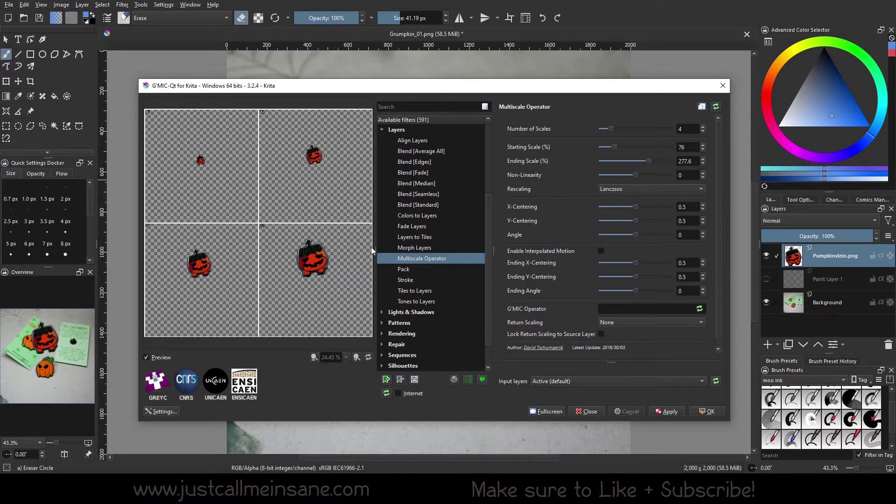
{"action": "left_click", "coordinate": [607, 207]}
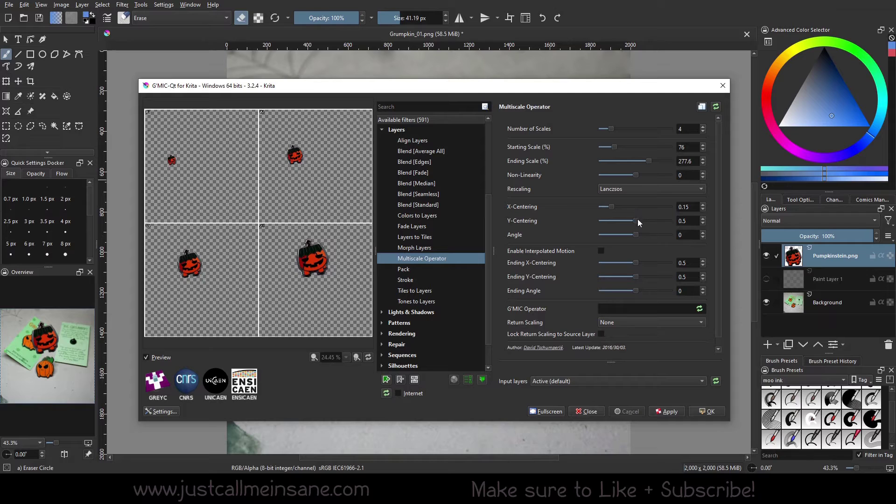
{"action": "left_click_drag", "start_coordinate": [637, 220], "coordinate": [655, 221]}
- Rotate the scaled copies, settling on angle -20.88 and ending X-centering 0.231
{"action": "left_click", "coordinate": [630, 235]}
{"action": "mouse_move", "coordinate": [630, 235]}
{"action": "left_mouse_down"}
{"action": "mouse_move", "coordinate": [617, 236]}
{"action": "mouse_move", "coordinate": [652, 262]}
{"action": "mouse_move", "coordinate": [614, 277]}
{"action": "left_mouse_up"}
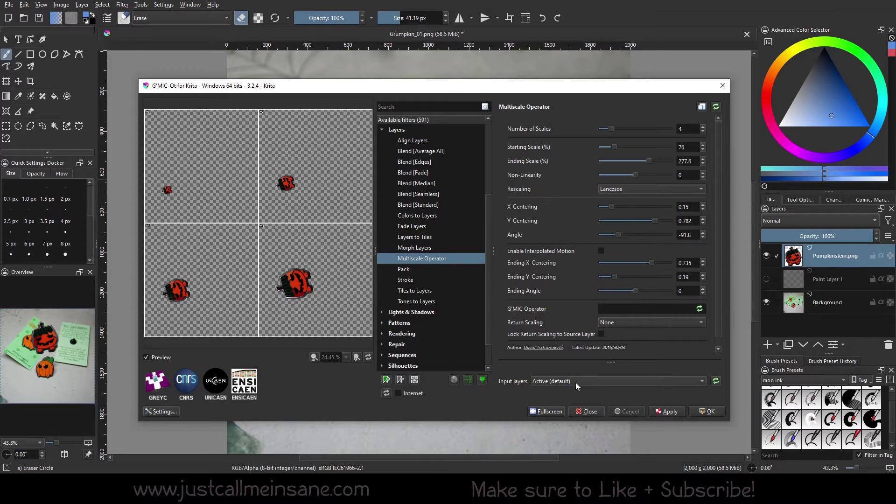
{"action": "scroll", "coordinate": [713, 274], "scroll_direction": "up", "scroll_amount": 1}
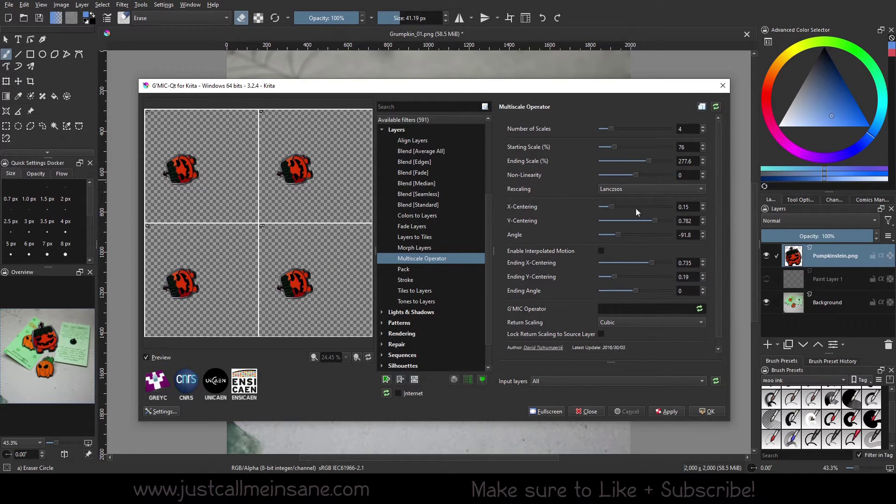
{"action": "mouse_move", "coordinate": [618, 234]}
{"action": "left_mouse_down"}
{"action": "mouse_move", "coordinate": [631, 235]}
{"action": "mouse_move", "coordinate": [617, 264]}
{"action": "left_mouse_up"}
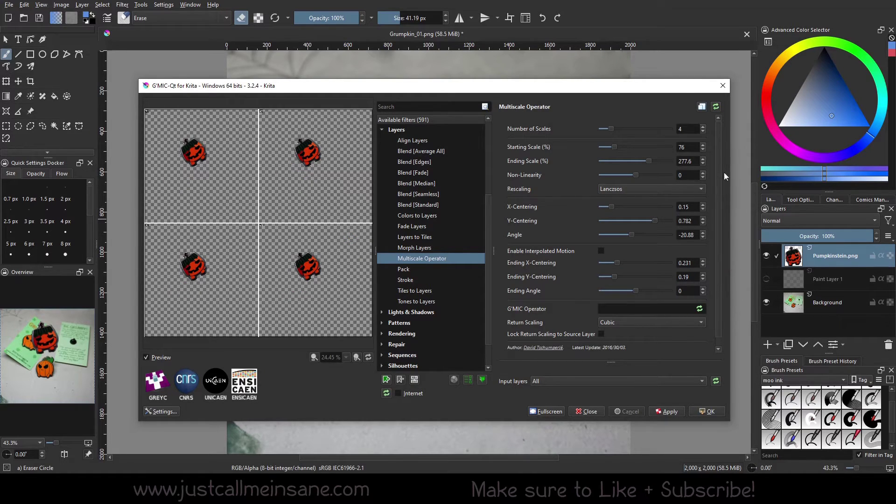
- Preview Tiles to Layers with more tiles, then Tones to Layers with lowered mid-tone bounds
{"action": "left_click", "coordinate": [415, 290]}
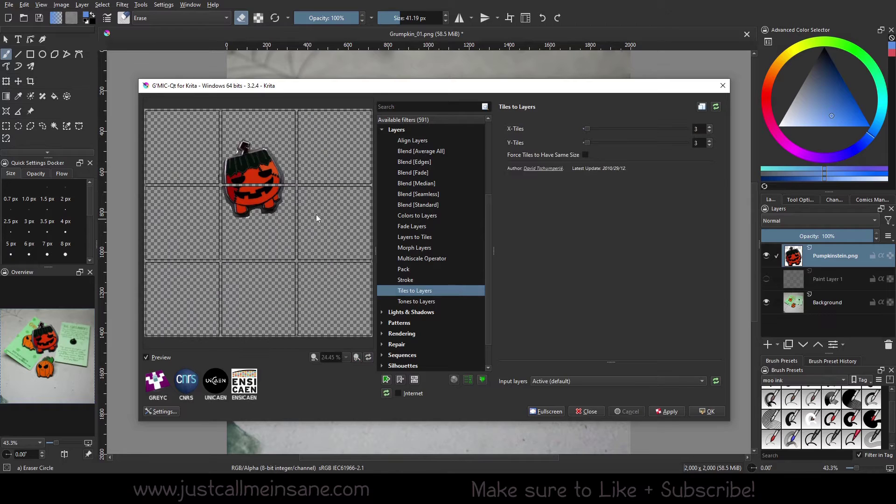
{"action": "left_click_drag", "start_coordinate": [616, 130], "coordinate": [613, 131]}
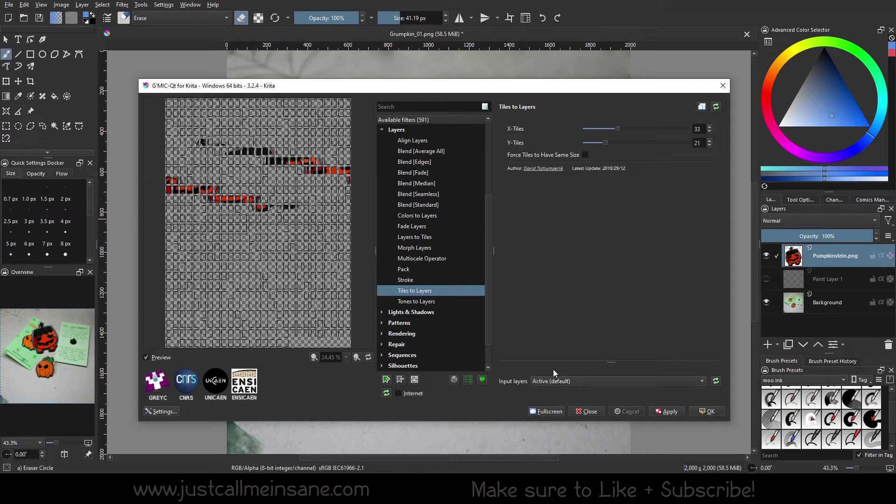
{"action": "left_click", "coordinate": [437, 301]}
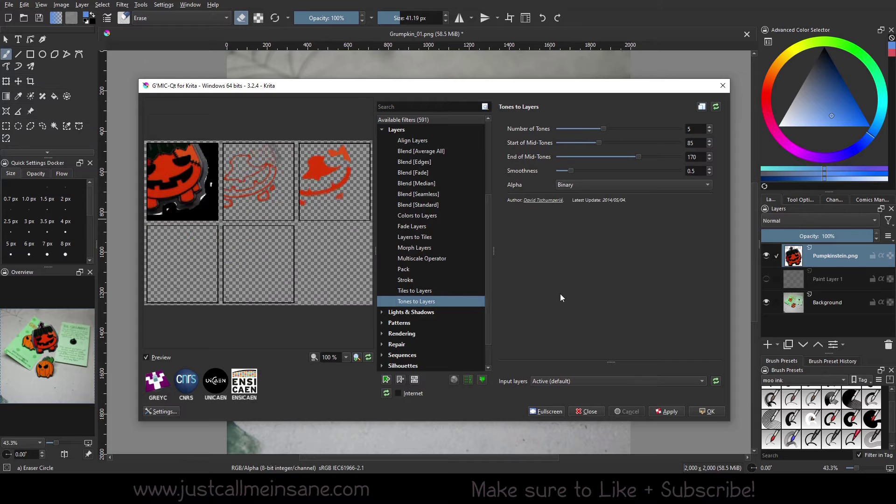
{"action": "left_click_drag", "start_coordinate": [598, 143], "coordinate": [572, 143]}
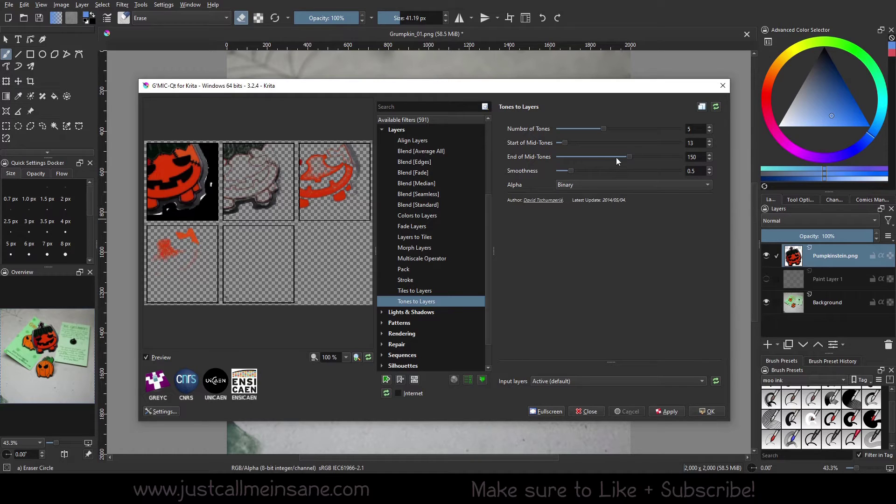
{"action": "mouse_move", "coordinate": [630, 156]}
{"action": "left_mouse_down"}
{"action": "mouse_move", "coordinate": [605, 157]}
{"action": "mouse_move", "coordinate": [610, 170]}
{"action": "left_mouse_up"}
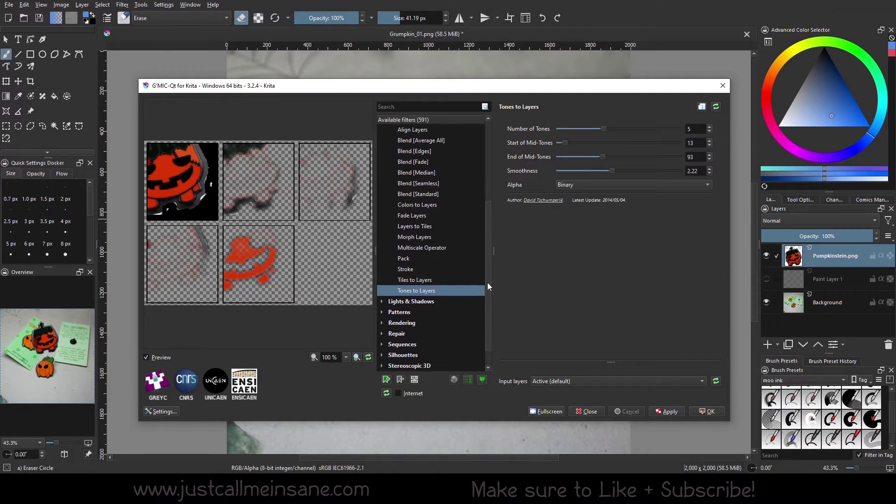
{"action": "scroll", "coordinate": [487, 267], "scroll_direction": "up", "scroll_amount": 2}
{"action": "left_click", "coordinate": [382, 161]}
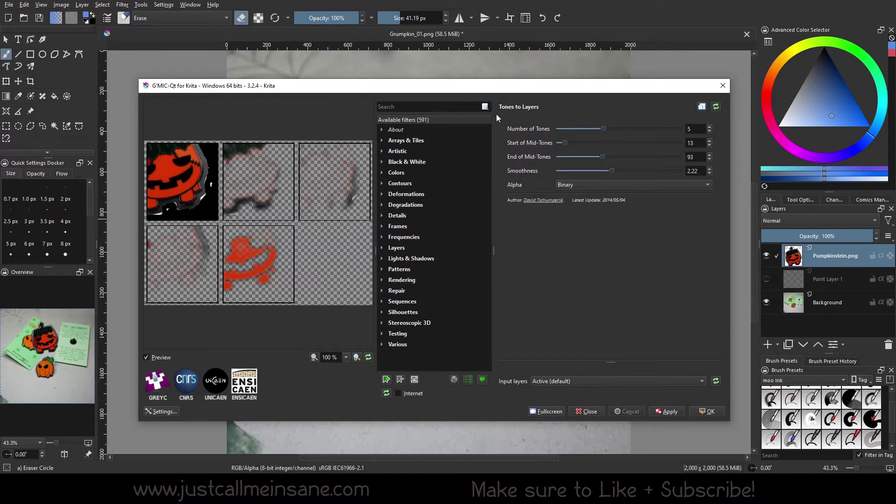
- Close G'MIC-Qt, then hide and delete the Pumpkinstein and Paint Layer 1 layers
{"action": "left_click", "coordinate": [588, 411]}
{"action": "left_click", "coordinate": [766, 256]}
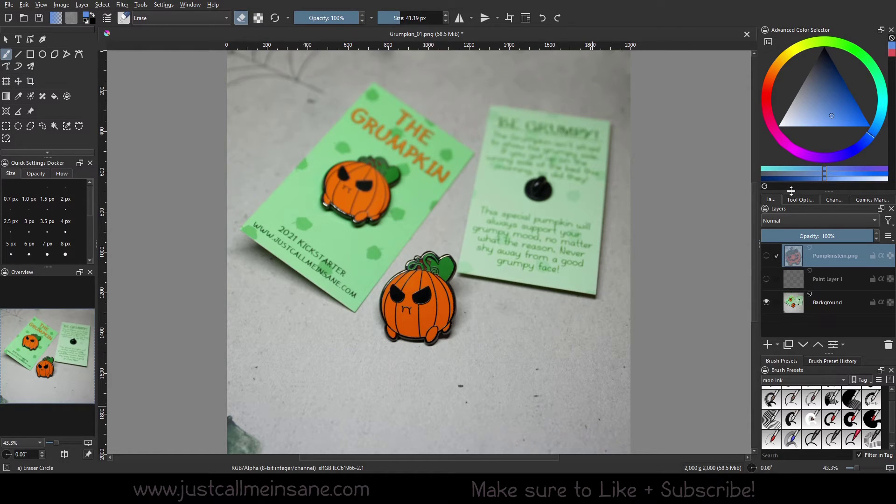
{"action": "left_click", "coordinate": [888, 345]}
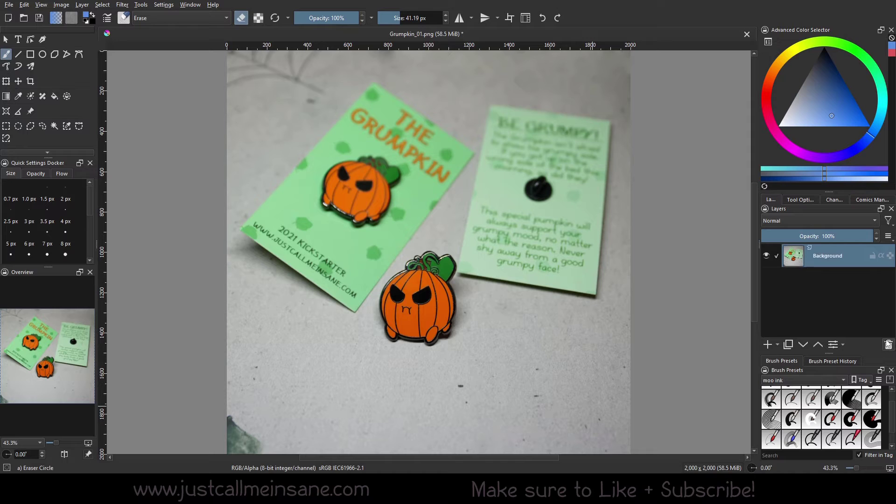
{"action": "left_click", "coordinate": [61, 4]}
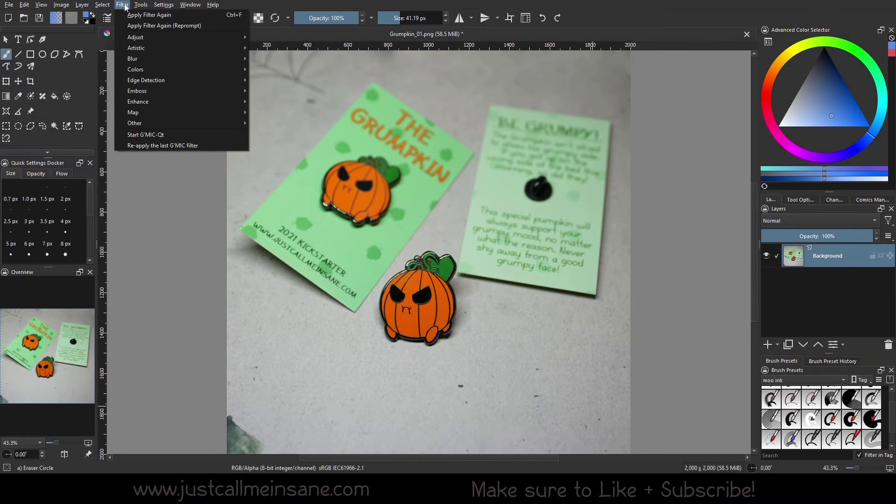
- Reopen G'MIC-Qt on the photo and expand the Lights & Shadows category
{"action": "left_click", "coordinate": [122, 4]}
{"action": "left_click", "coordinate": [145, 134]}
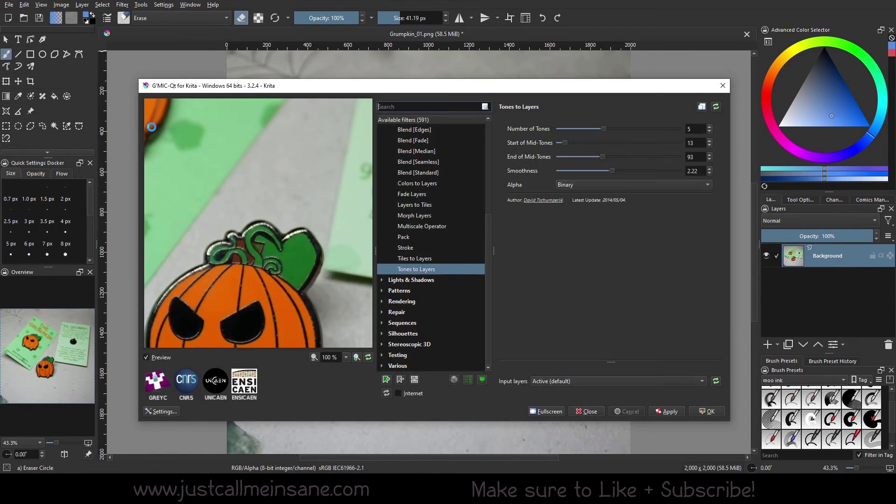
{"action": "left_click", "coordinate": [382, 279]}
{"action": "scroll", "coordinate": [490, 231], "scroll_direction": "up", "scroll_amount": 3}
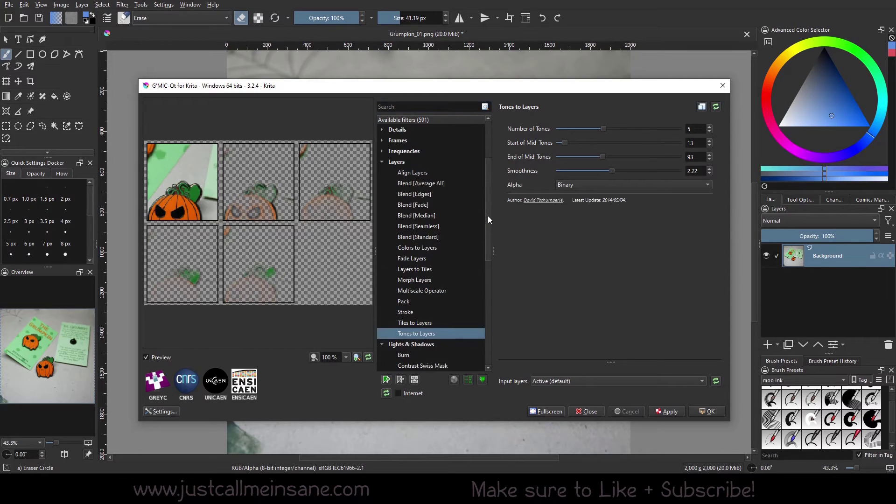
{"action": "left_click_drag", "start_coordinate": [490, 212], "coordinate": [491, 155]}
{"action": "scroll", "coordinate": [487, 179], "scroll_direction": "down", "scroll_amount": 1}
- Preview Burn, then Contrast Swiss Mask, panning the preview over the pumpkin
{"action": "left_click", "coordinate": [446, 183]}
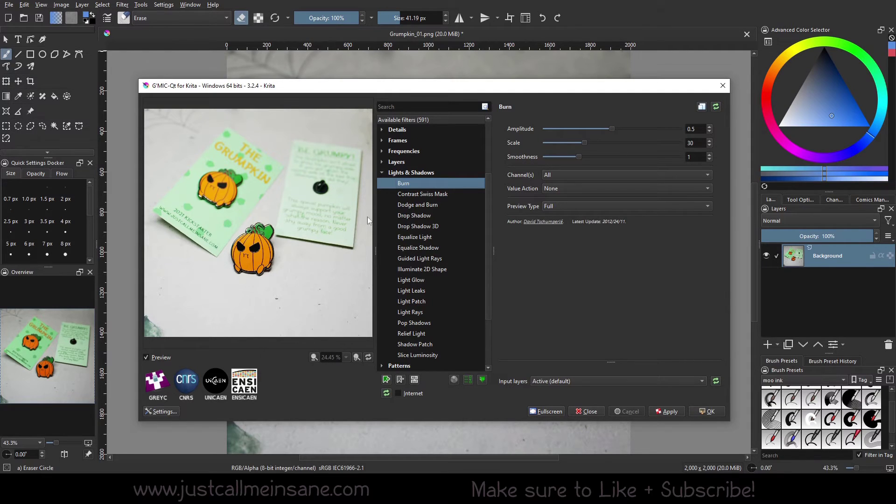
{"action": "left_click", "coordinate": [423, 194]}
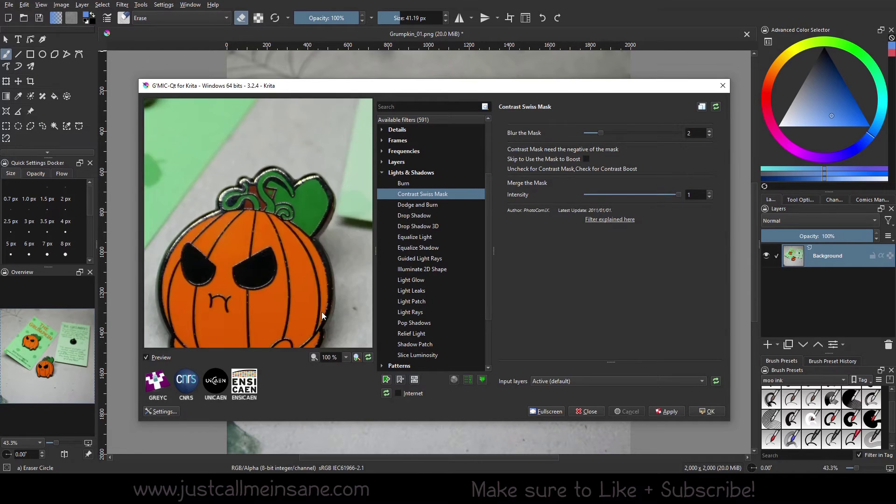
{"action": "mouse_move", "coordinate": [302, 286]}
{"action": "left_mouse_down"}
{"action": "mouse_move", "coordinate": [327, 280]}
{"action": "mouse_move", "coordinate": [340, 317]}
{"action": "left_mouse_up"}
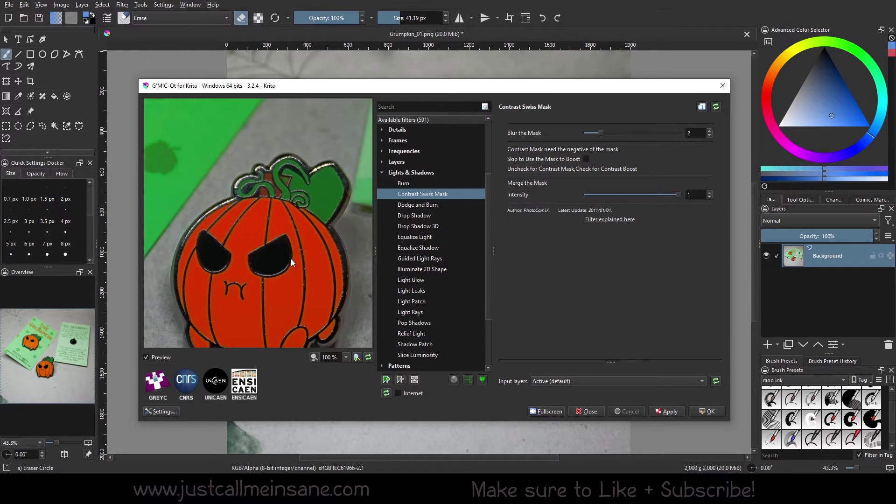
{"action": "left_click_drag", "start_coordinate": [292, 290], "coordinate": [291, 268]}
- Return to Burn and adjust its scale and smoothness
{"action": "left_click", "coordinate": [403, 183]}
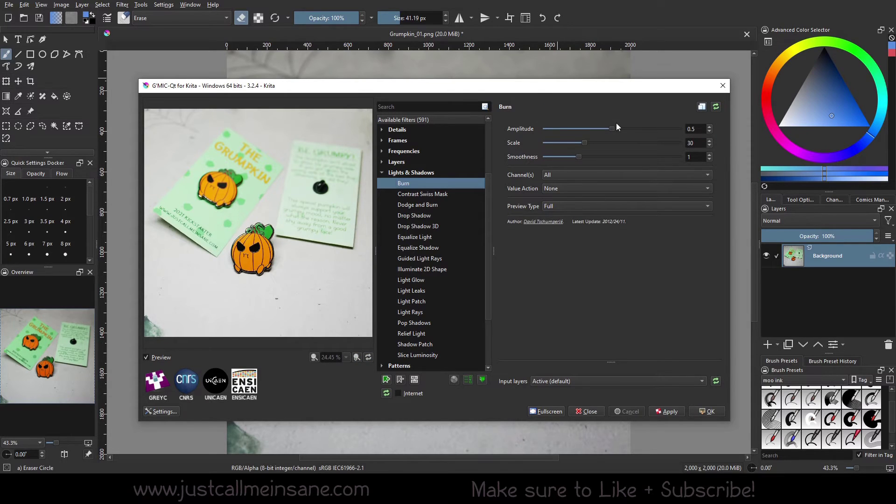
{"action": "scroll", "coordinate": [620, 126], "scroll_direction": "up", "scroll_amount": 2}
{"action": "left_click_drag", "start_coordinate": [585, 141], "coordinate": [636, 157]}
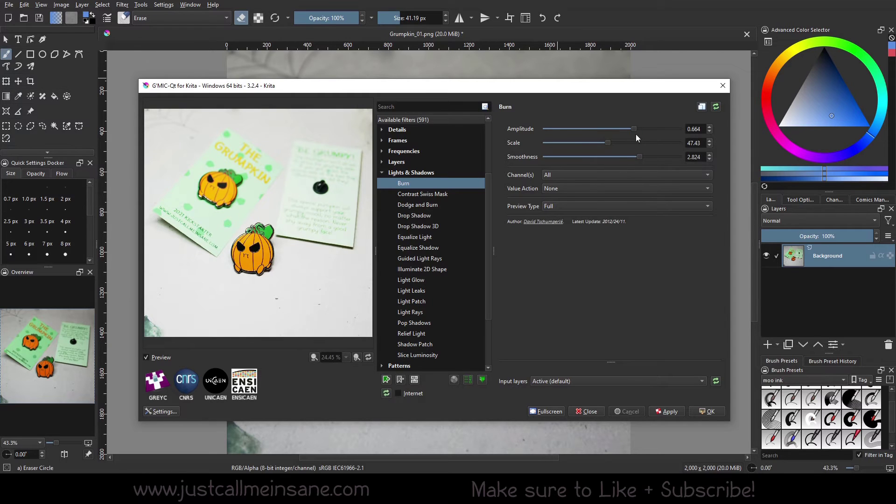
{"action": "left_click_drag", "start_coordinate": [608, 143], "coordinate": [580, 142]}
- Blur the Contrast Swiss Mask more, enable Skip to Use the Mask, then pick Dodge and Burn
{"action": "left_click", "coordinate": [422, 193]}
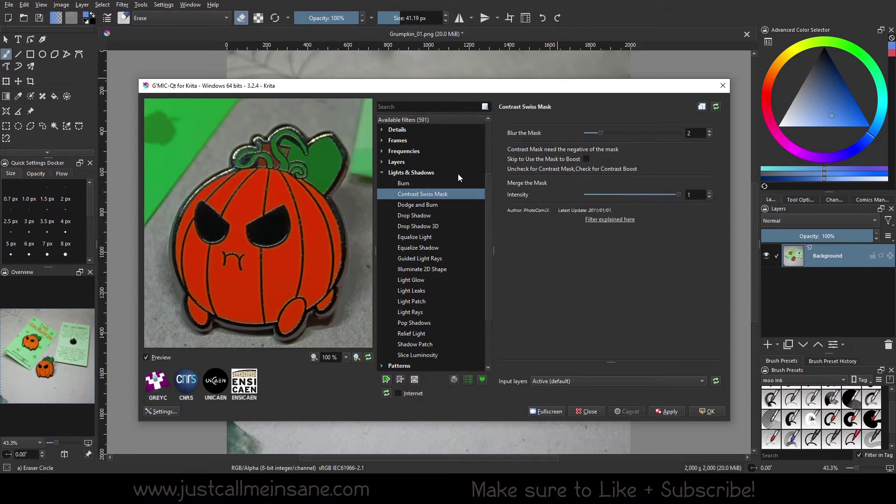
{"action": "left_click_drag", "start_coordinate": [601, 133], "coordinate": [633, 132]}
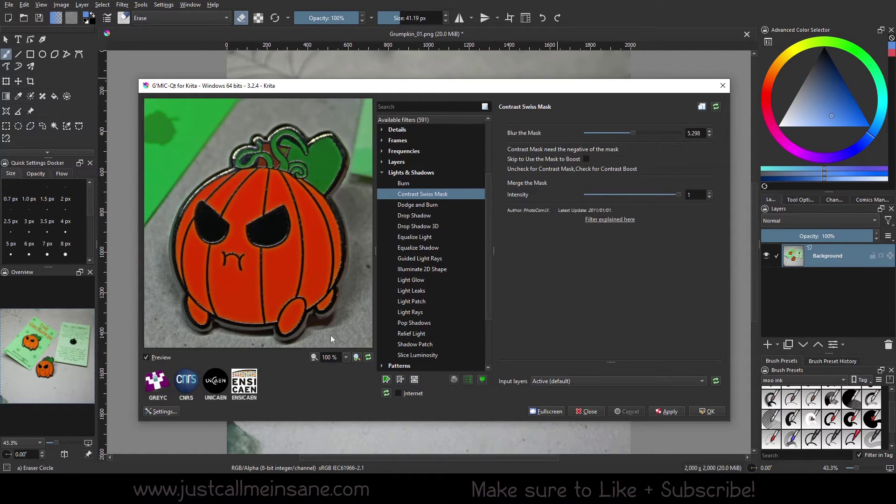
{"action": "scroll", "coordinate": [349, 286], "scroll_direction": "up", "scroll_amount": 2}
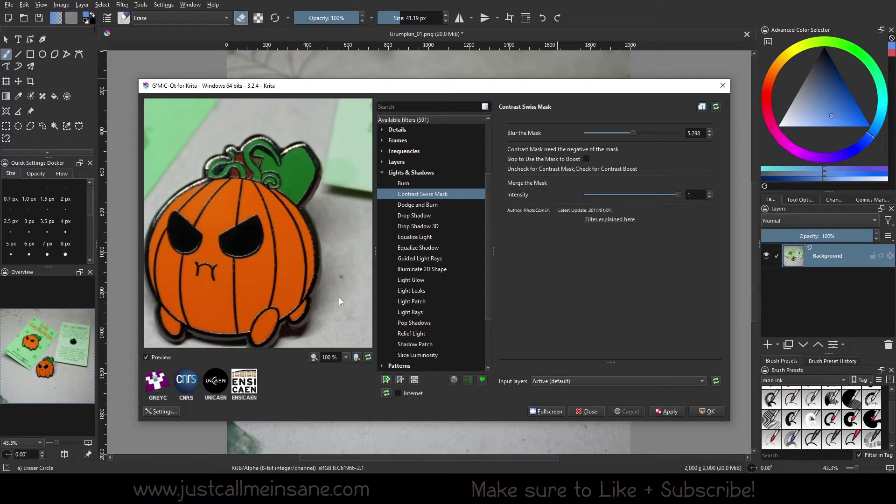
{"action": "left_click_drag", "start_coordinate": [333, 264], "coordinate": [343, 280]}
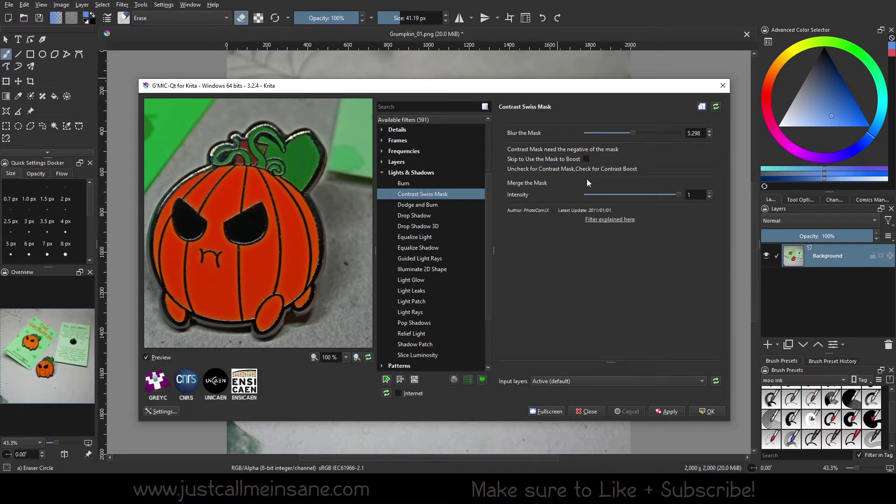
{"action": "left_click", "coordinate": [586, 159]}
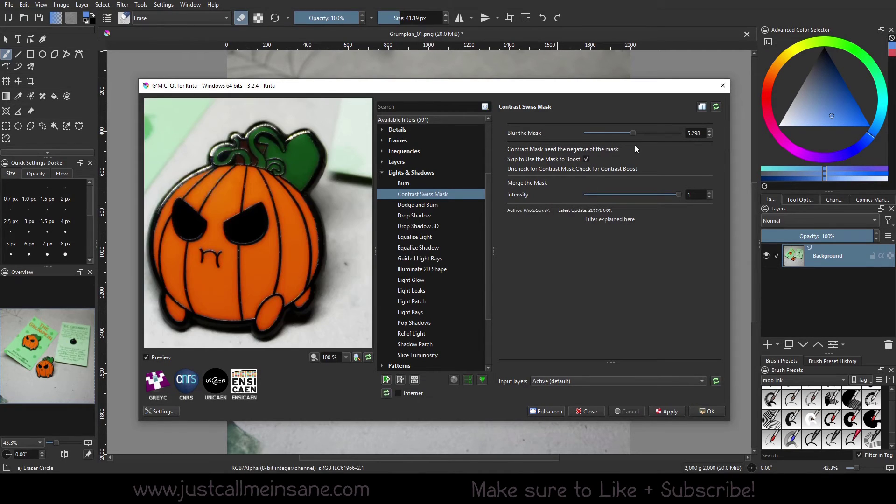
{"action": "left_click_drag", "start_coordinate": [251, 263], "coordinate": [279, 282]}
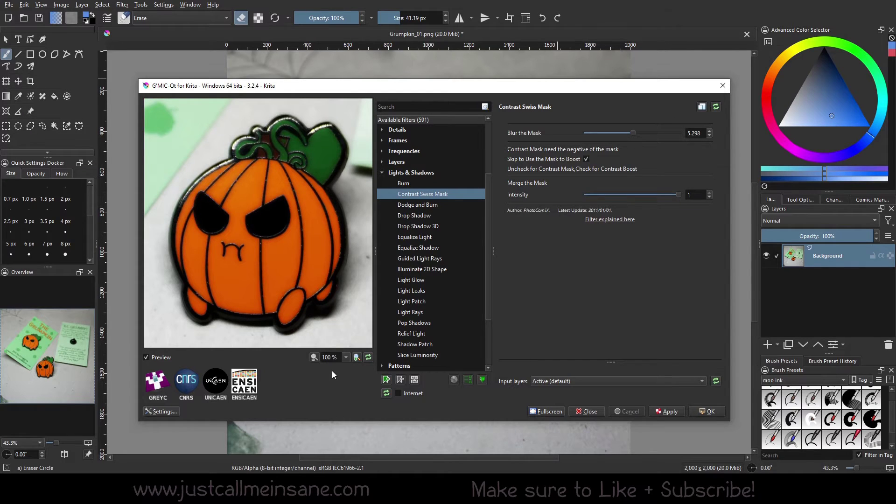
{"action": "left_click", "coordinate": [446, 204]}
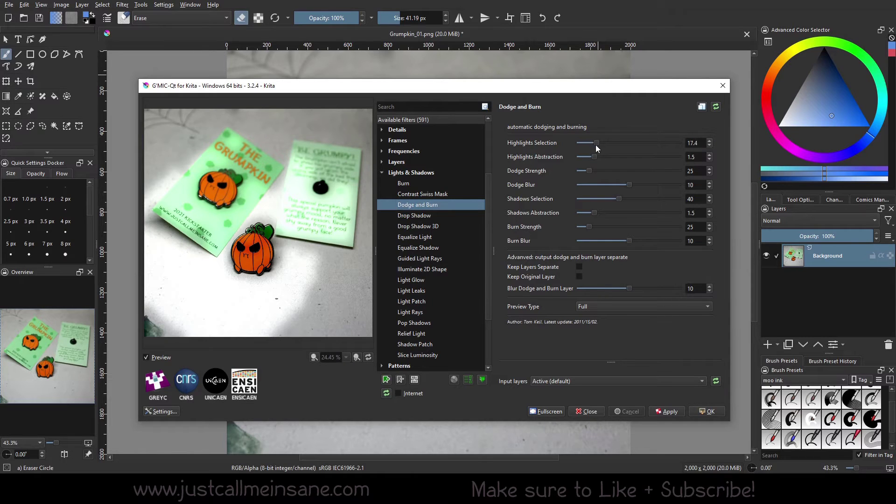
- Set highlights selection to 30 then 3.8 and abstraction to 3.71, then preview Drop Shadow
{"action": "left_click_drag", "start_coordinate": [598, 143], "coordinate": [609, 144]}
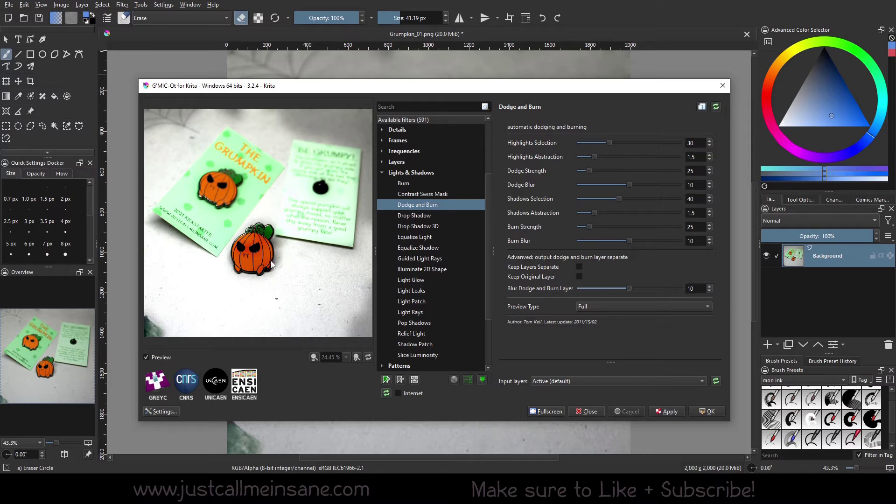
{"action": "left_click", "coordinate": [599, 156]}
{"action": "left_click_drag", "start_coordinate": [604, 143], "coordinate": [584, 143]}
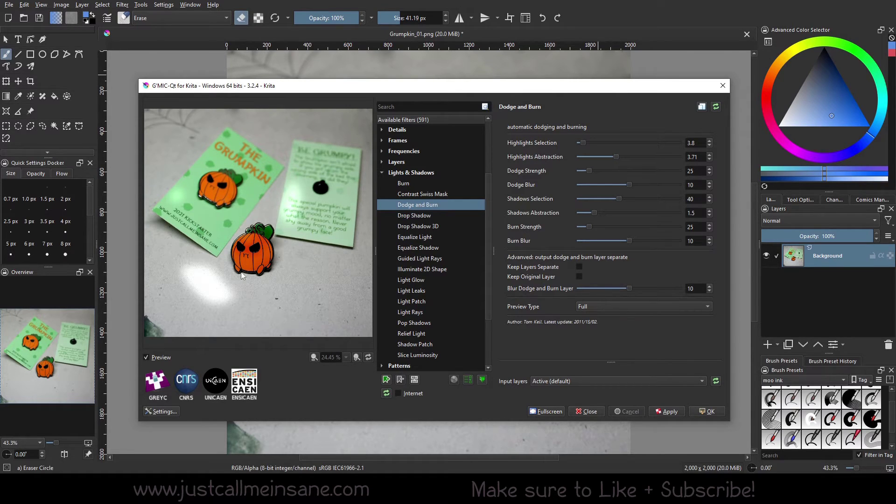
{"action": "left_click", "coordinate": [420, 215]}
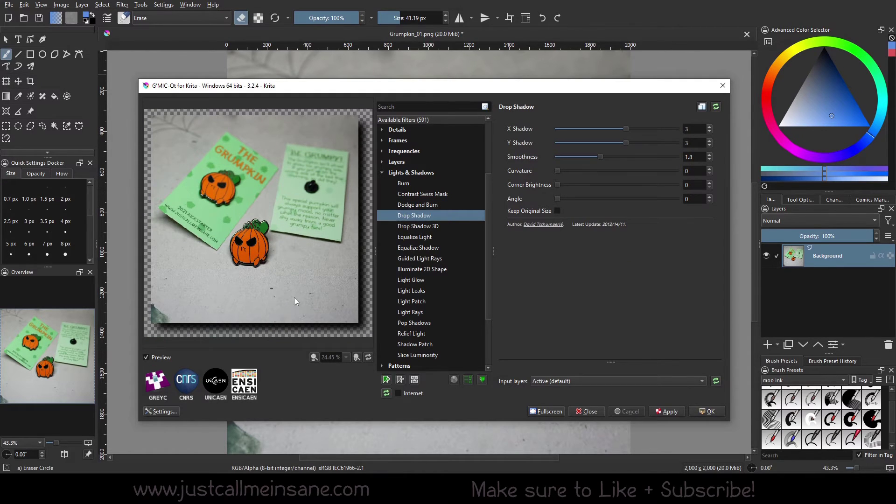
- Preview Drop Shadow 3D at steep X/Y tilt angles, then close G'MIC-Qt without applying
{"action": "left_click", "coordinate": [427, 227]}
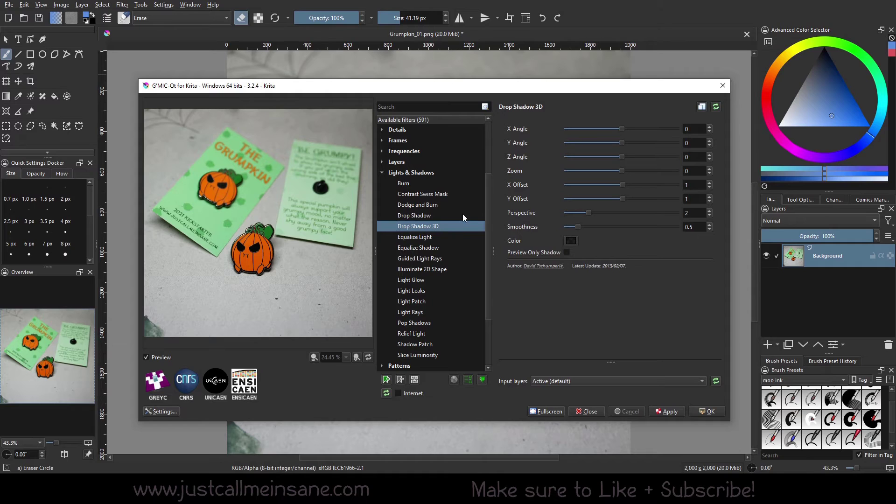
{"action": "mouse_move", "coordinate": [622, 129]}
{"action": "left_mouse_down"}
{"action": "mouse_move", "coordinate": [638, 129]}
{"action": "mouse_move", "coordinate": [602, 142]}
{"action": "left_mouse_up"}
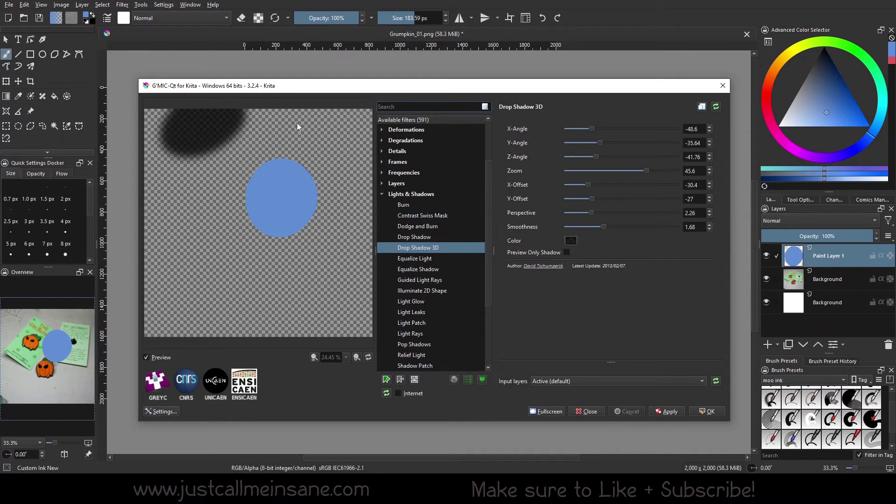
{"action": "mouse_move", "coordinate": [590, 128]}
{"action": "left_mouse_down"}
{"action": "mouse_move", "coordinate": [577, 129]}
{"action": "mouse_move", "coordinate": [579, 142]}
{"action": "mouse_move", "coordinate": [644, 170]}
{"action": "mouse_move", "coordinate": [603, 171]}
{"action": "left_mouse_up"}
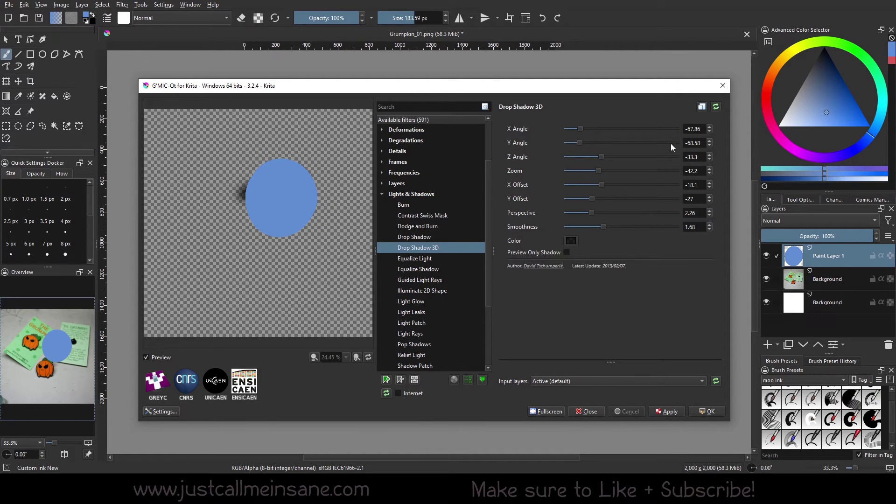
{"action": "left_click", "coordinate": [587, 412]}
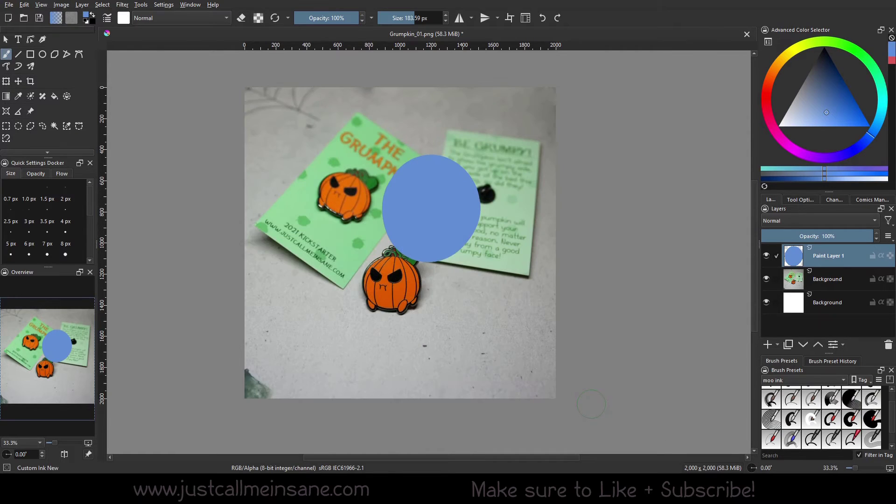
- Delete the blue circle layer; set ray amplitude 78.6, Dense mode, and low density
{"action": "left_click", "coordinate": [888, 345]}
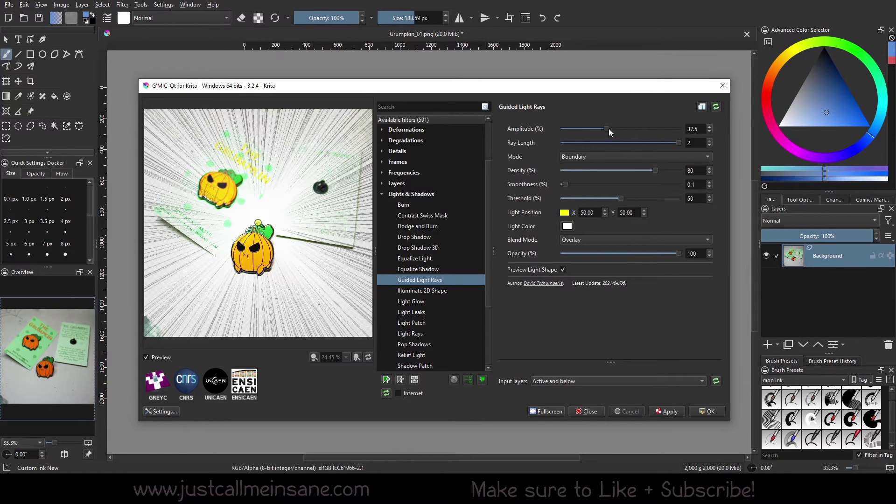
{"action": "mouse_move", "coordinate": [607, 129]}
{"action": "left_mouse_down"}
{"action": "mouse_move", "coordinate": [653, 130]}
{"action": "mouse_move", "coordinate": [616, 142]}
{"action": "left_mouse_up"}
{"action": "left_click", "coordinate": [634, 156]}
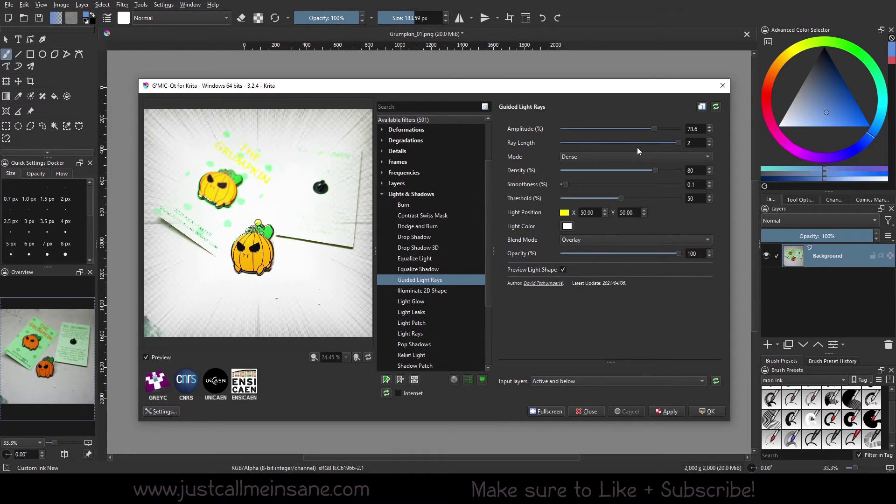
{"action": "left_click_drag", "start_coordinate": [661, 171], "coordinate": [710, 170]}
{"action": "left_click_drag", "start_coordinate": [678, 170], "coordinate": [569, 171]}
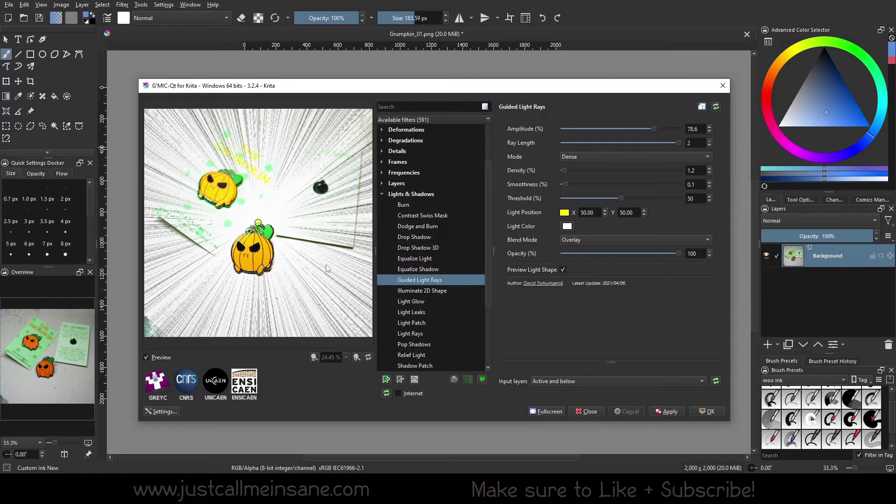
- Raise the ray smoothness and bring the threshold down to 12.1
{"action": "mouse_move", "coordinate": [565, 185]}
{"action": "left_mouse_down"}
{"action": "mouse_move", "coordinate": [636, 184]}
{"action": "mouse_move", "coordinate": [562, 185]}
{"action": "left_mouse_up"}
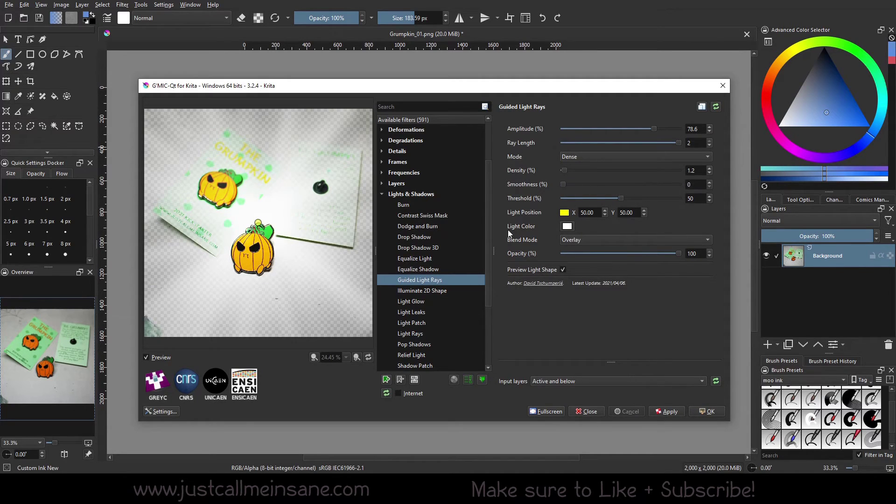
{"action": "left_click_drag", "start_coordinate": [623, 198], "coordinate": [657, 198]}
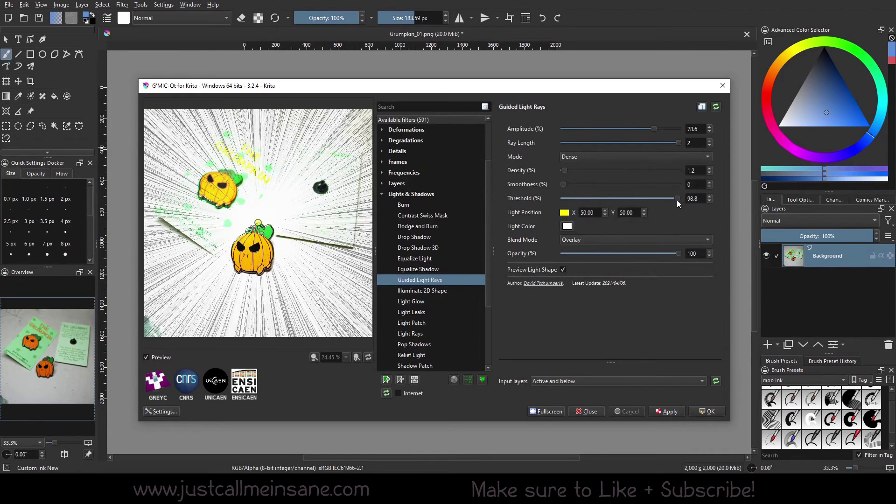
{"action": "left_click_drag", "start_coordinate": [677, 198], "coordinate": [576, 198]}
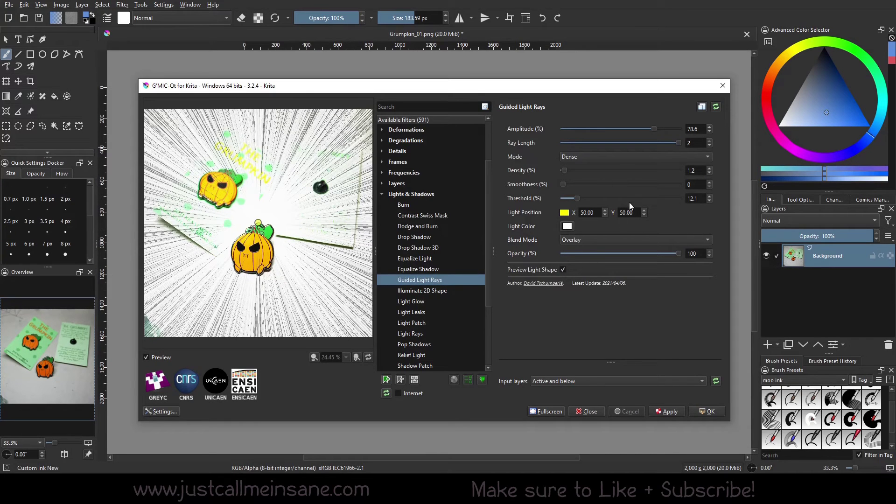
- Change the Guided Light Rays light colour to a bright orange
{"action": "left_click", "coordinate": [567, 227]}
{"action": "mouse_move", "coordinate": [542, 185]}
{"action": "left_mouse_down"}
{"action": "mouse_move", "coordinate": [542, 240]}
{"action": "mouse_move", "coordinate": [478, 203]}
{"action": "mouse_move", "coordinate": [518, 190]}
{"action": "left_mouse_up"}
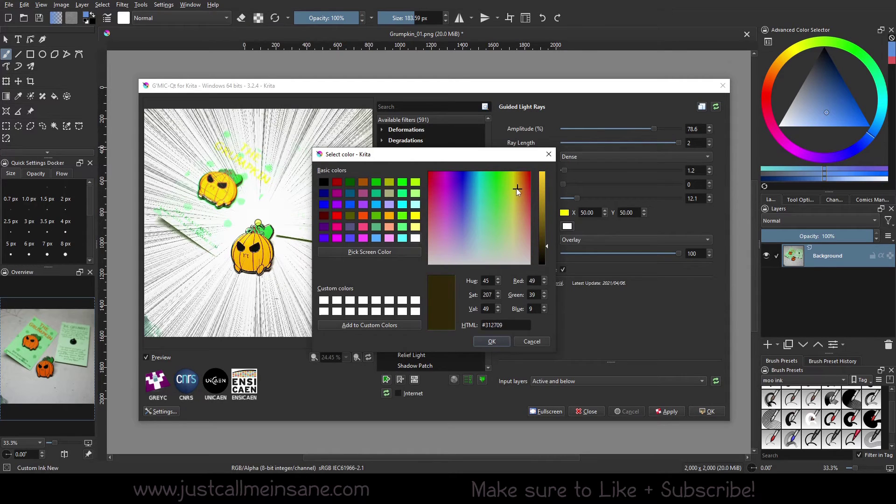
{"action": "left_click", "coordinate": [520, 188]}
{"action": "left_click_drag", "start_coordinate": [542, 242], "coordinate": [542, 188]}
{"action": "left_click", "coordinate": [492, 341]}
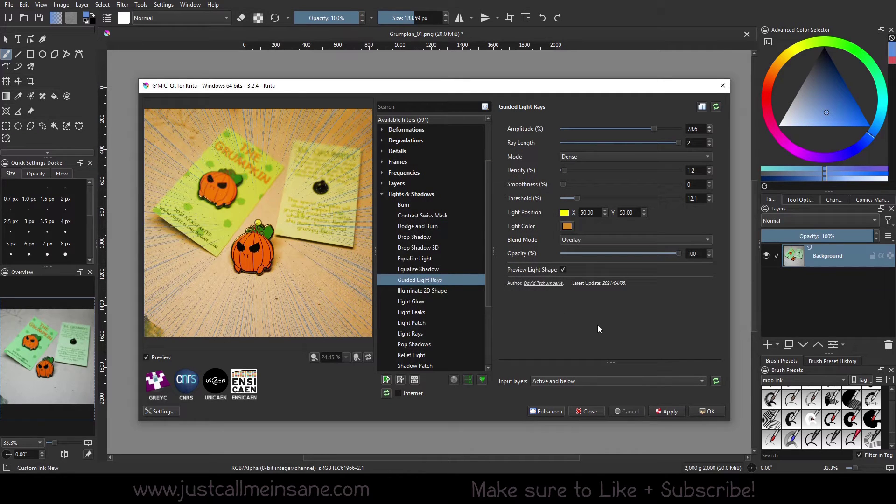
- Try ray blend modes Luminance, Add, Grain Merge, Overlay and Value, ending on Soft Light
{"action": "left_click", "coordinate": [634, 240]}
{"action": "left_click", "coordinate": [612, 220]}
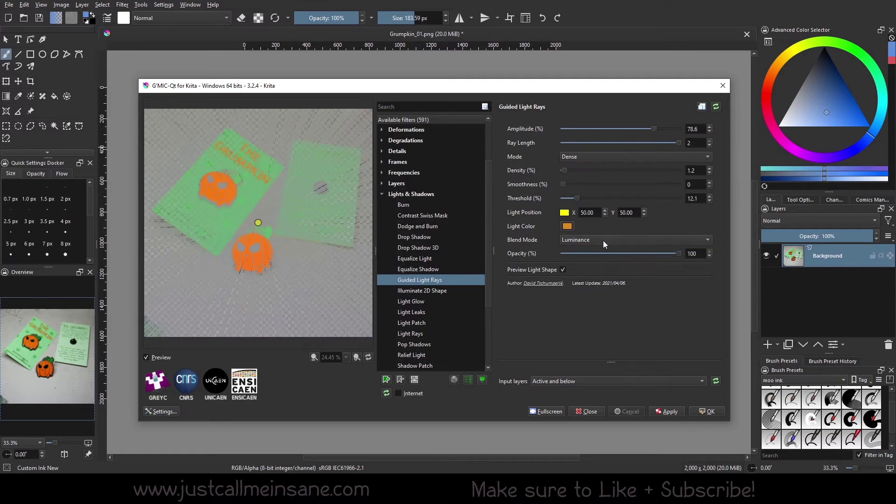
{"action": "left_click", "coordinate": [603, 240]}
{"action": "left_click", "coordinate": [600, 175]}
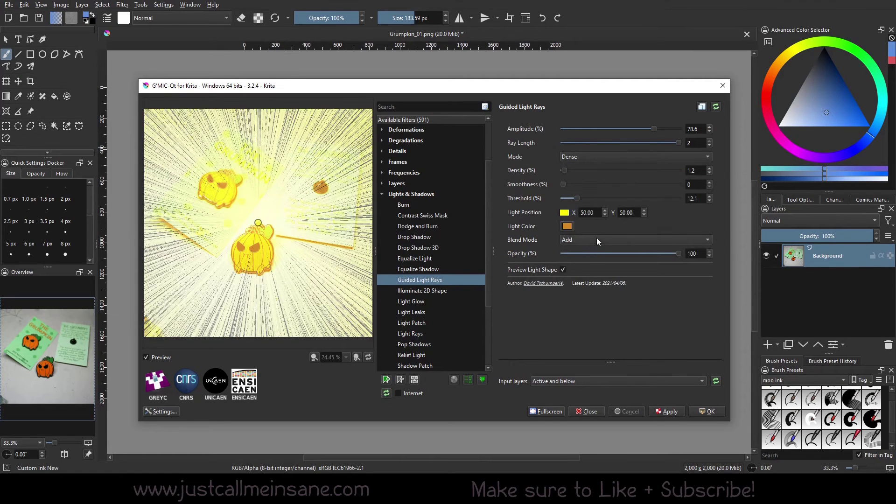
{"action": "left_click", "coordinate": [596, 237]}
{"action": "left_click", "coordinate": [607, 267]}
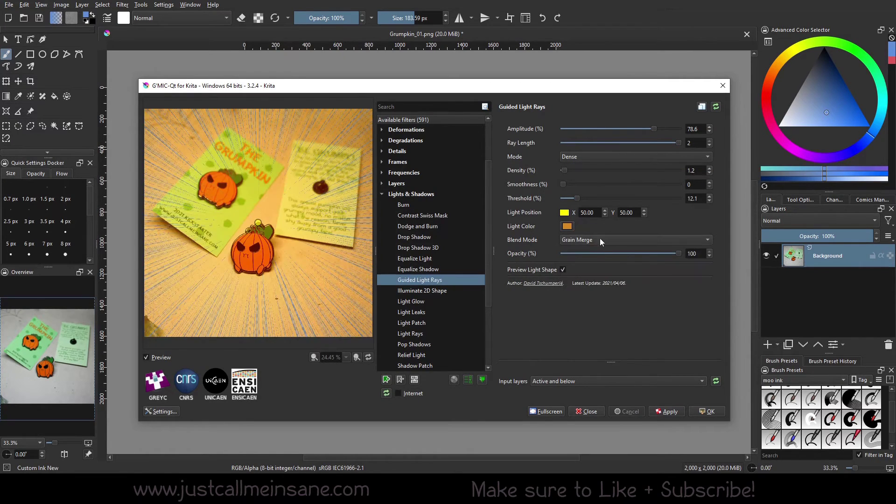
{"action": "left_click", "coordinate": [600, 239]}
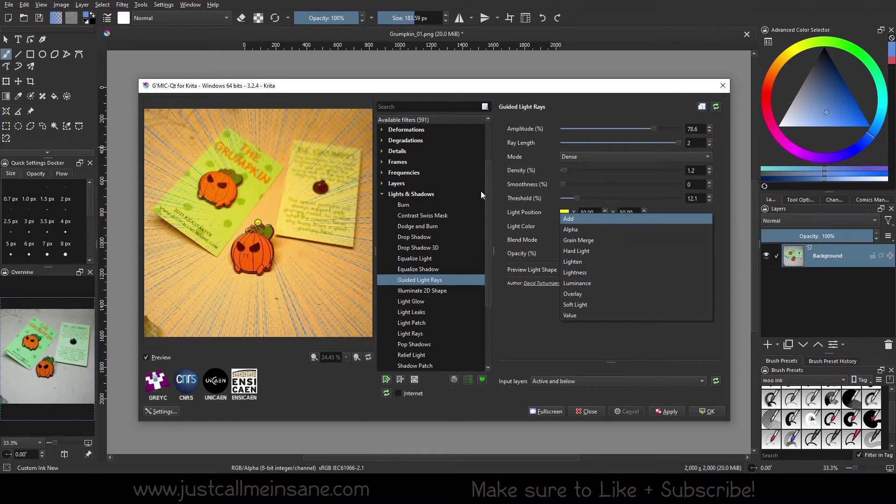
{"action": "left_click", "coordinate": [594, 293]}
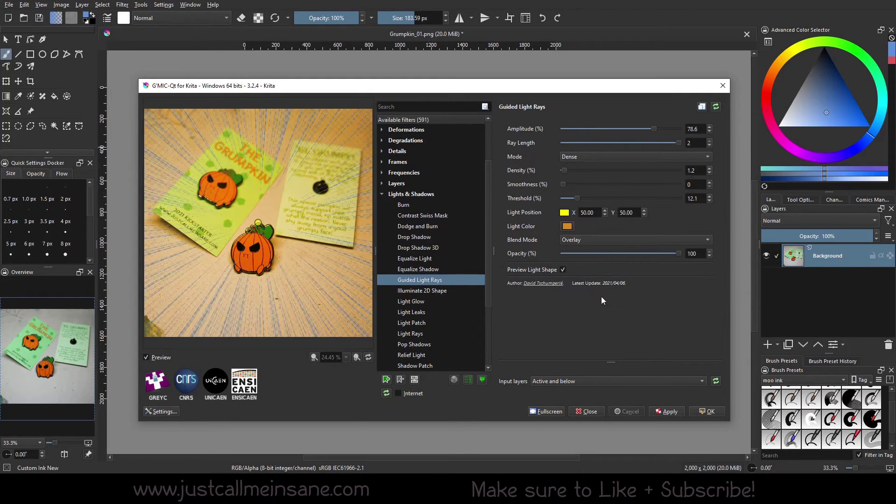
{"action": "left_click", "coordinate": [606, 237]}
{"action": "left_click", "coordinate": [603, 255]}
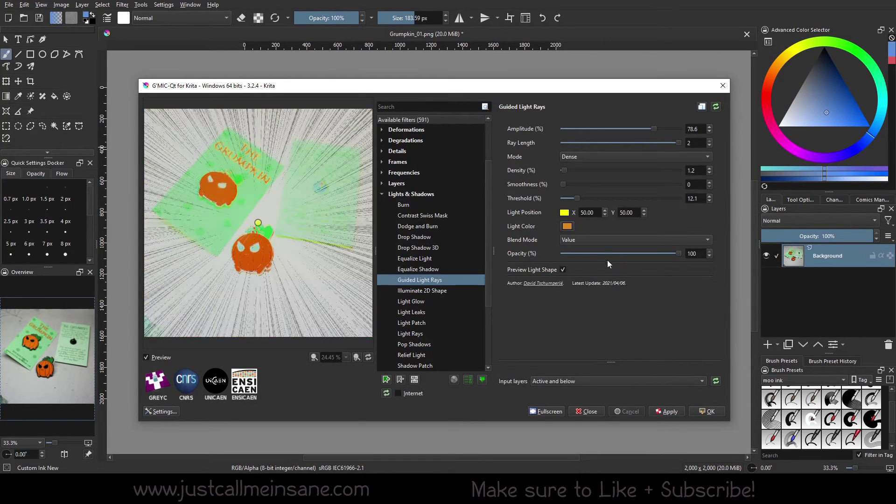
{"action": "left_click", "coordinate": [604, 241]}
{"action": "left_click", "coordinate": [609, 235]}
- Lower ray opacity, move the light source toward the top, keep Soft Light, then select Light Leaks
{"action": "mouse_move", "coordinate": [673, 254]}
{"action": "left_mouse_down"}
{"action": "mouse_move", "coordinate": [590, 253]}
{"action": "mouse_move", "coordinate": [707, 254]}
{"action": "left_mouse_up"}
{"action": "left_click", "coordinate": [562, 269]}
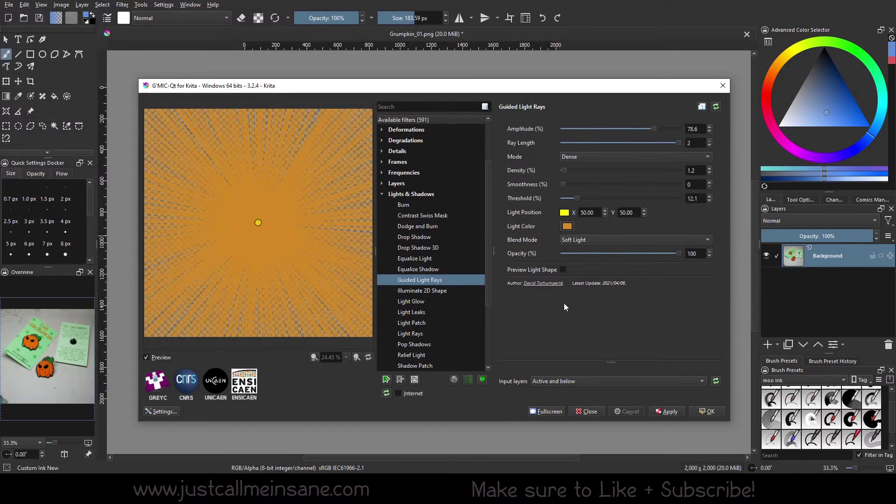
{"action": "left_click_drag", "start_coordinate": [259, 222], "coordinate": [256, 163]}
{"action": "left_click", "coordinate": [590, 240]}
{"action": "left_click", "coordinate": [578, 288]}
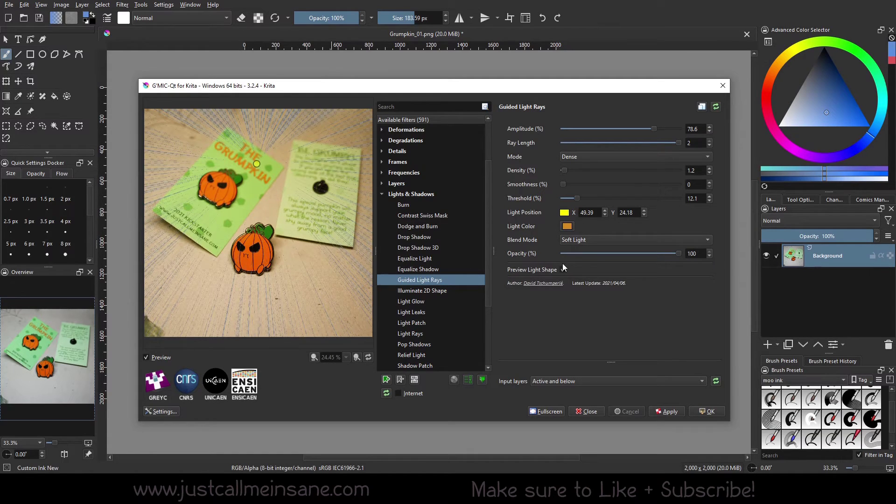
{"action": "left_click", "coordinate": [414, 313]}
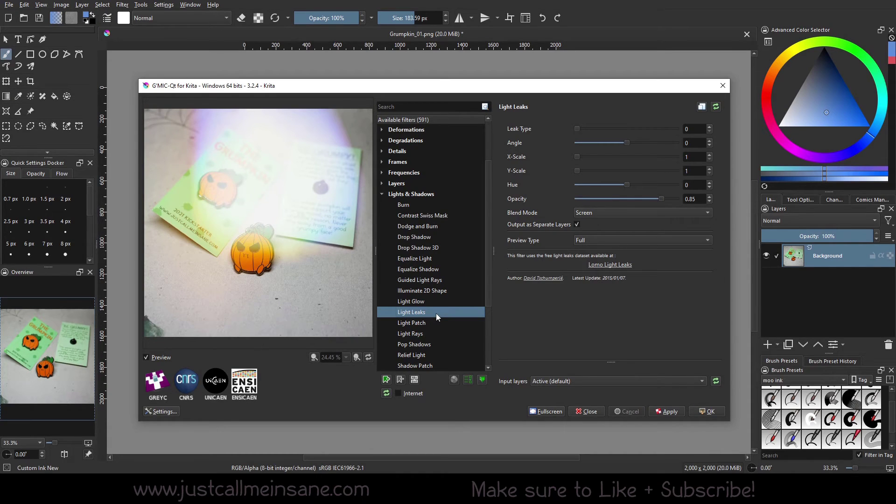
- Set Light Leaks angle to -131.04, hue to -85.32 and opacity to 0.54
{"action": "left_click_drag", "start_coordinate": [626, 143], "coordinate": [597, 142]}
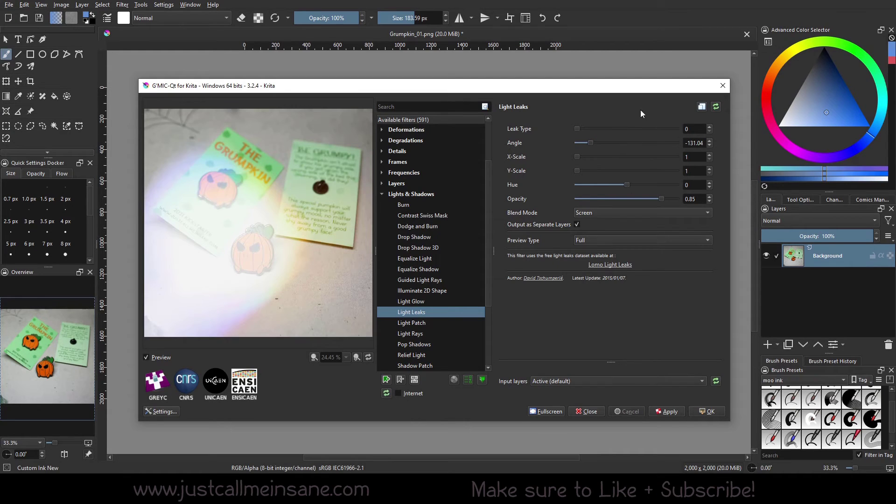
{"action": "mouse_move", "coordinate": [624, 184]}
{"action": "left_mouse_down"}
{"action": "mouse_move", "coordinate": [600, 184]}
{"action": "mouse_move", "coordinate": [617, 184]}
{"action": "left_mouse_up"}
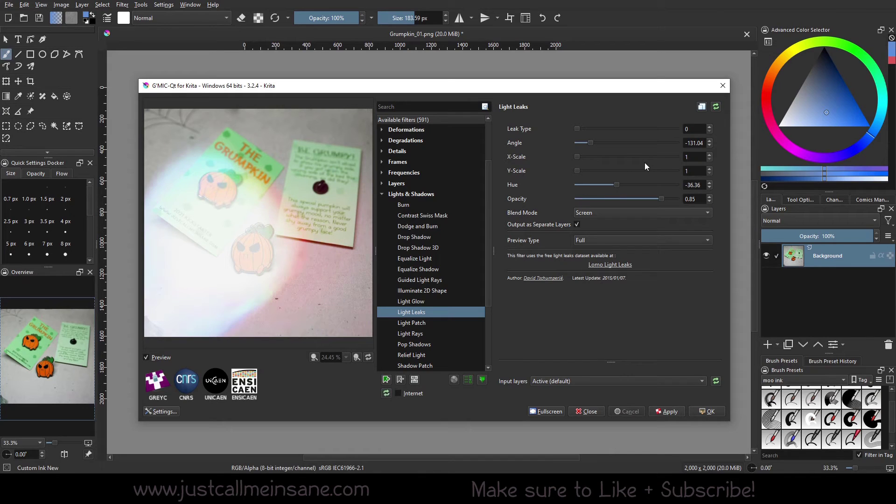
{"action": "left_click_drag", "start_coordinate": [616, 185], "coordinate": [603, 185]}
{"action": "left_click_drag", "start_coordinate": [661, 199], "coordinate": [600, 199]}
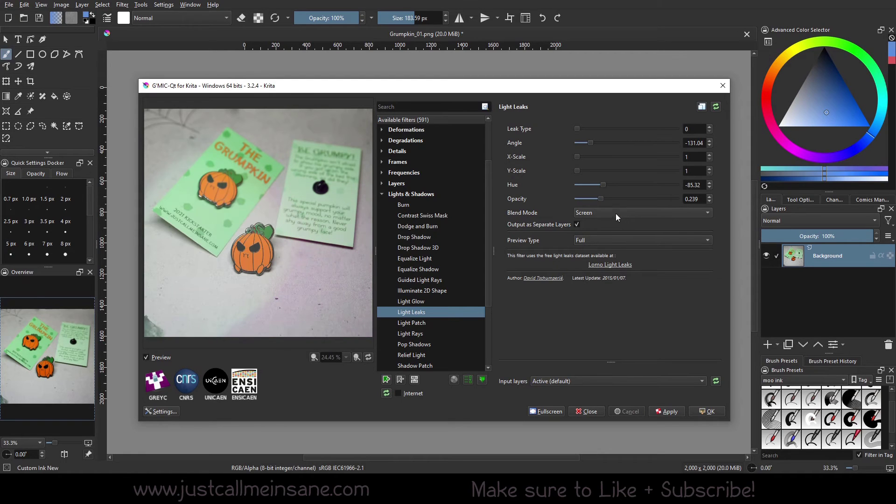
{"action": "left_click_drag", "start_coordinate": [602, 199], "coordinate": [625, 198]}
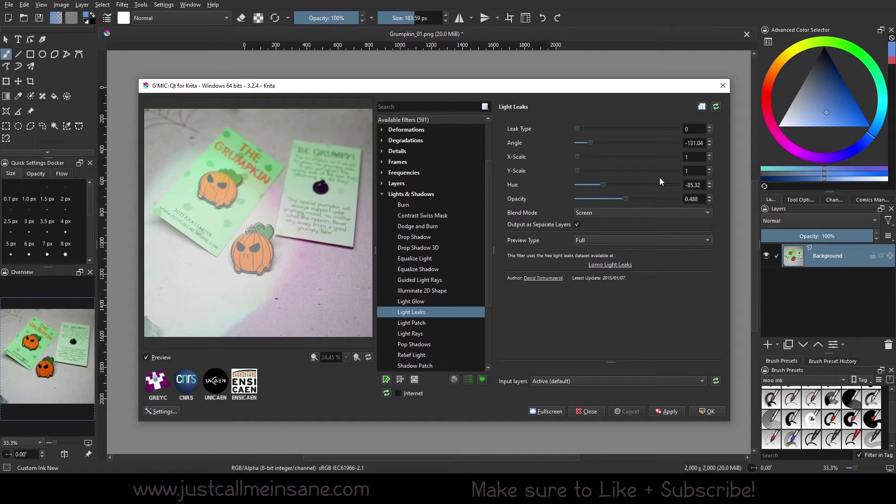
{"action": "left_click_drag", "start_coordinate": [626, 199], "coordinate": [631, 199]}
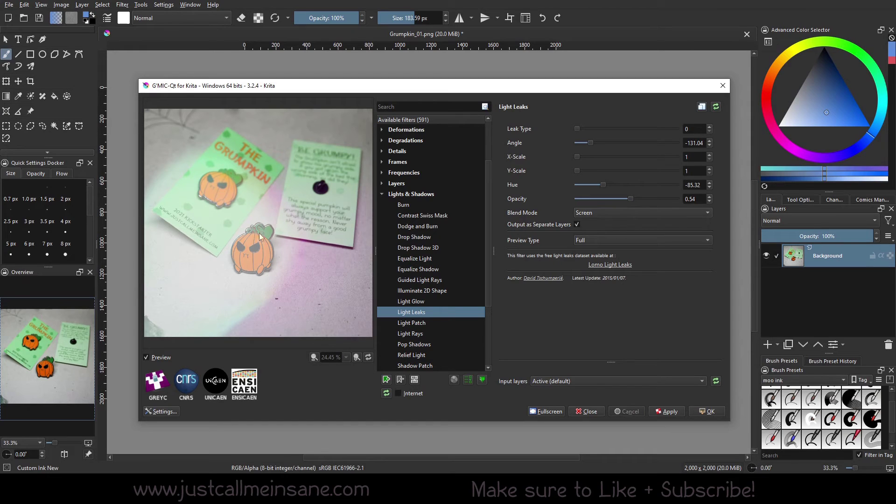
- Try the Add, Screen and Difference leak blends, settling on Divide
{"action": "left_click", "coordinate": [625, 213]}
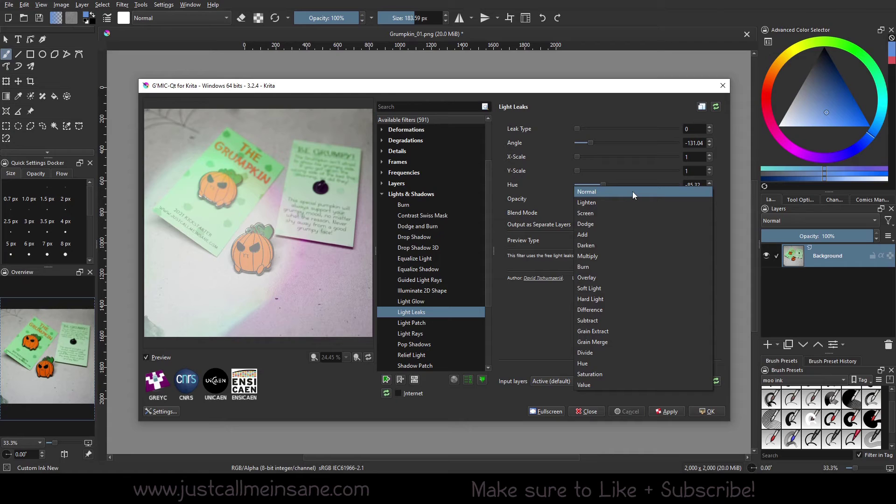
{"action": "left_click", "coordinate": [610, 235]}
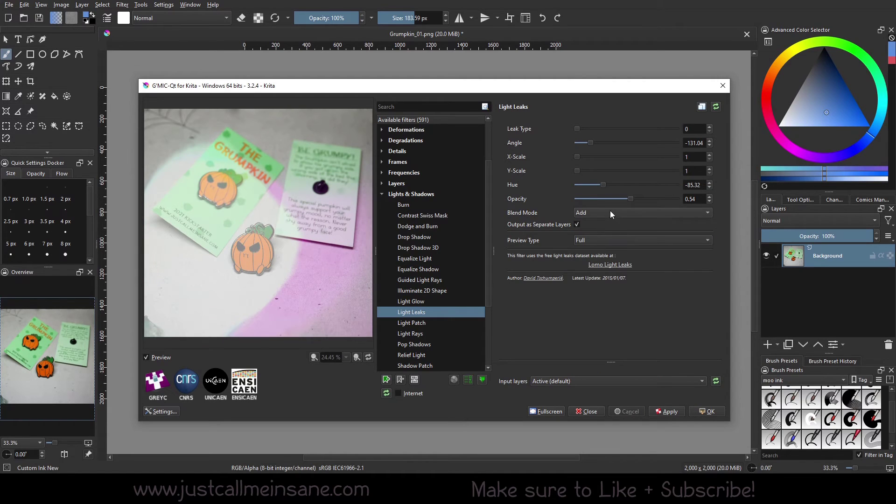
{"action": "left_click", "coordinate": [609, 211]}
{"action": "left_click", "coordinate": [620, 189]}
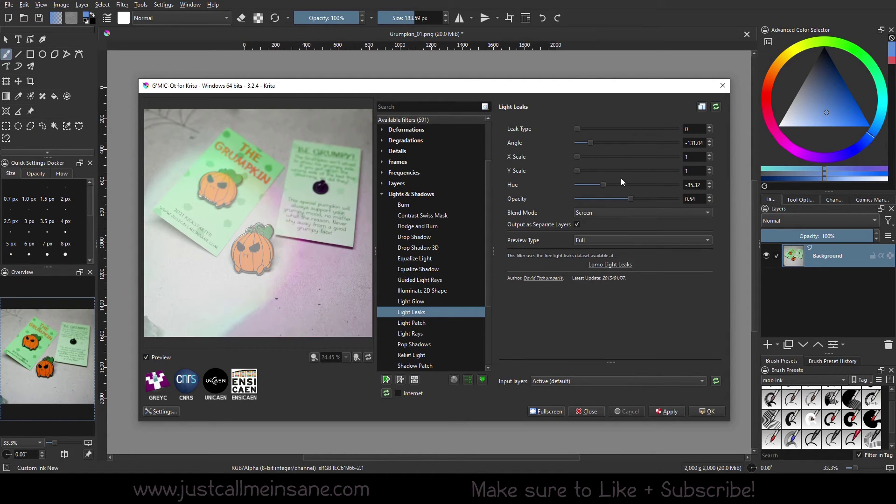
{"action": "left_click", "coordinate": [619, 217]}
{"action": "left_click", "coordinate": [609, 312]}
{"action": "left_click", "coordinate": [618, 213]}
{"action": "left_click", "coordinate": [609, 256]}
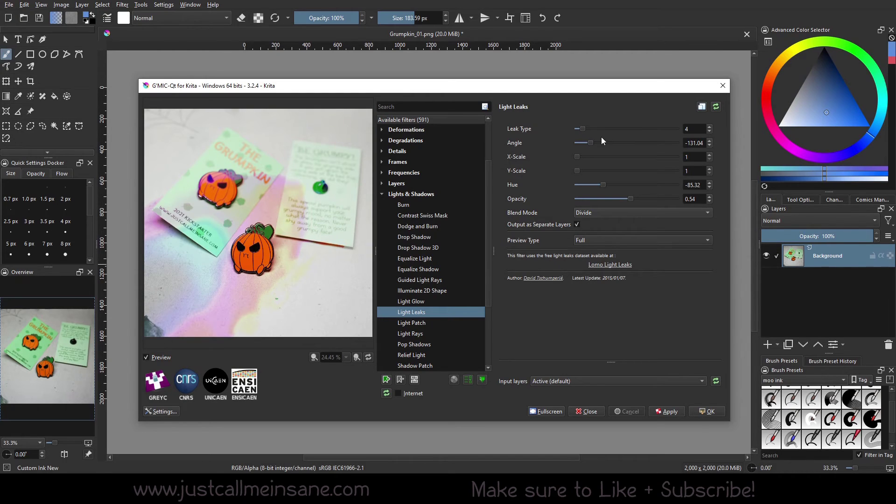
- Readjust the leak angle and switch the blend mode to Grain Merge, then Burn
{"action": "left_click_drag", "start_coordinate": [590, 143], "coordinate": [607, 142]}
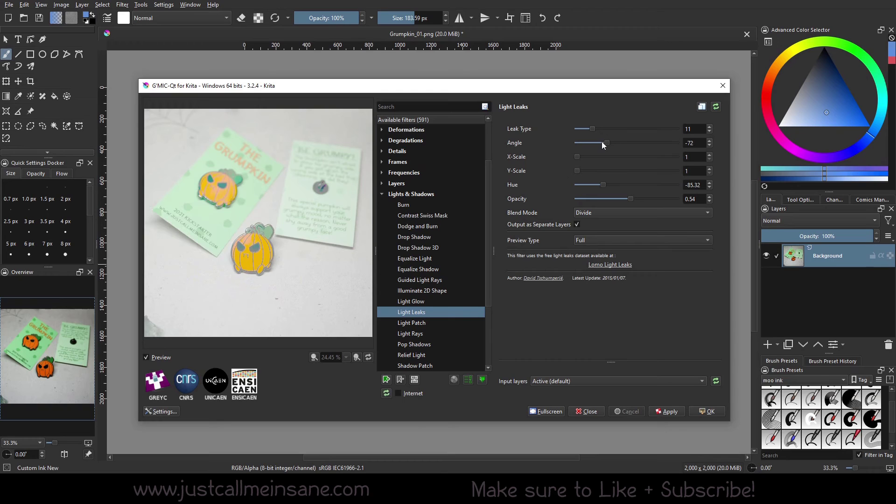
{"action": "mouse_move", "coordinate": [608, 142]}
{"action": "left_mouse_down"}
{"action": "mouse_move", "coordinate": [588, 144]}
{"action": "mouse_move", "coordinate": [587, 129]}
{"action": "mouse_move", "coordinate": [586, 143]}
{"action": "left_mouse_up"}
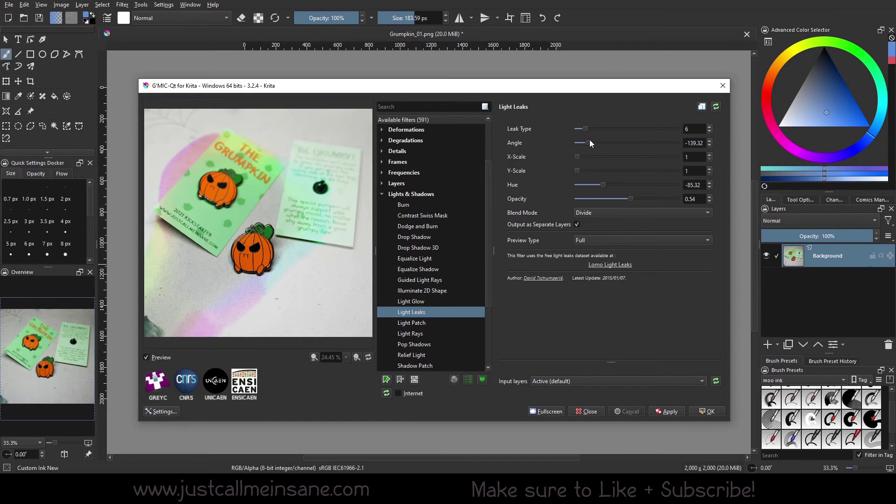
{"action": "left_click", "coordinate": [608, 211]}
{"action": "left_click", "coordinate": [611, 188]}
{"action": "left_click", "coordinate": [608, 212]}
{"action": "left_click", "coordinate": [605, 223]}
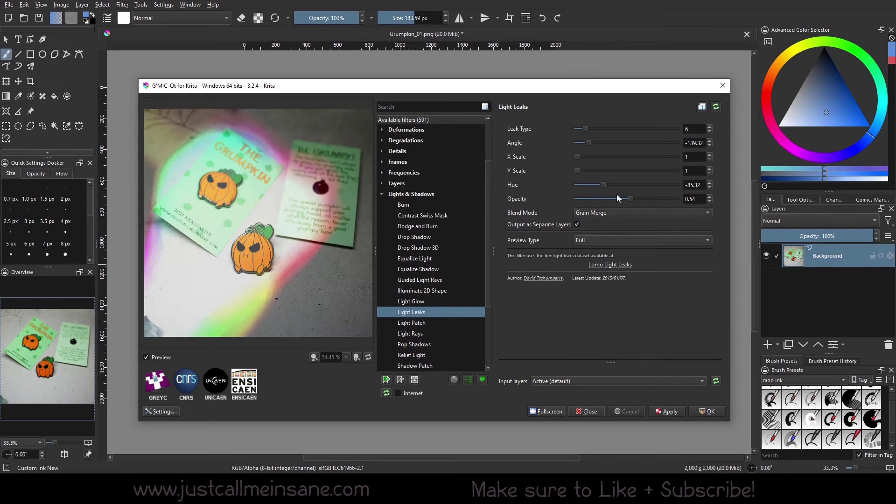
{"action": "left_click", "coordinate": [609, 212]}
{"action": "left_click", "coordinate": [606, 134]}
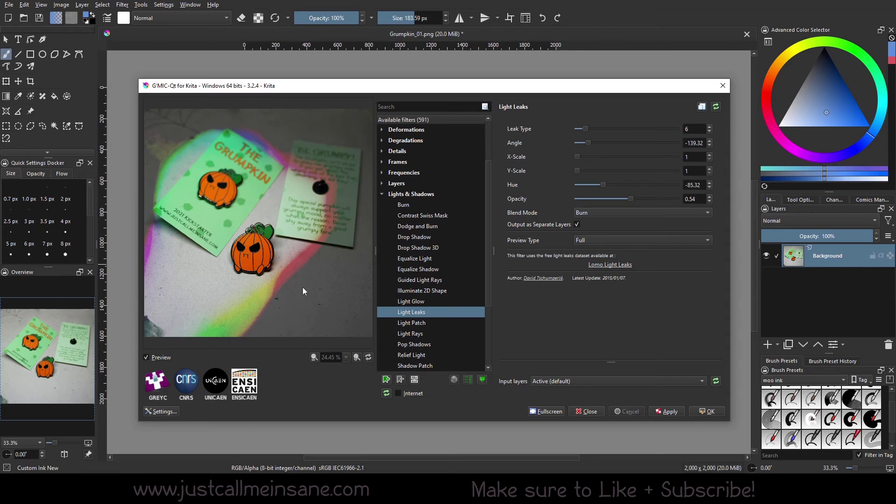
- Show a Duplicate Top before/after preview, reposition the divide, then select Light Patch
{"action": "left_click", "coordinate": [631, 240]}
{"action": "left_click", "coordinate": [623, 294]}
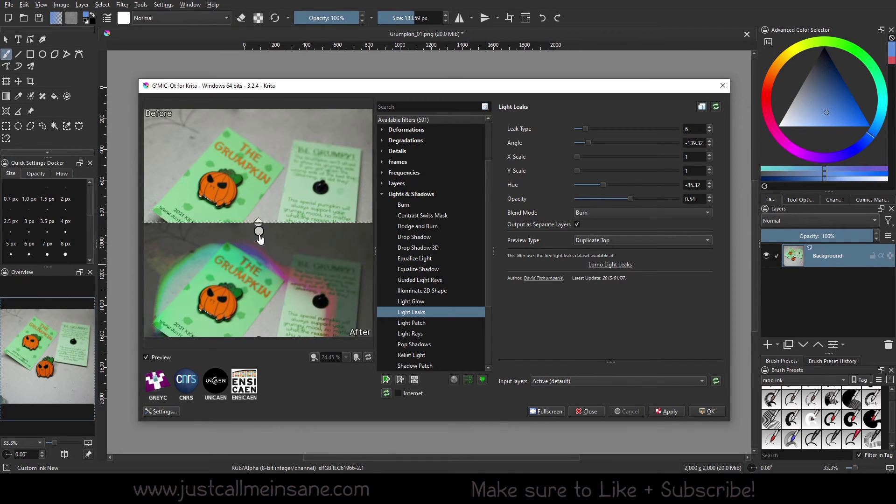
{"action": "left_click_drag", "start_coordinate": [259, 223], "coordinate": [262, 261]}
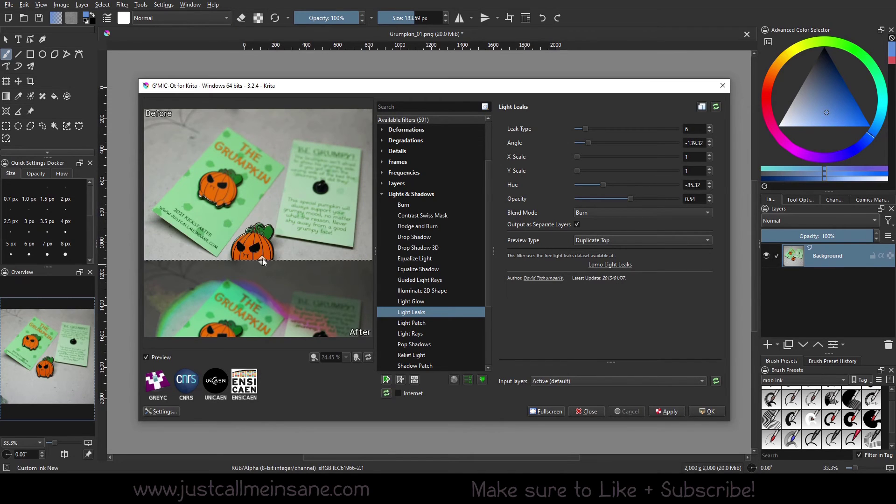
{"action": "left_click", "coordinate": [268, 208]}
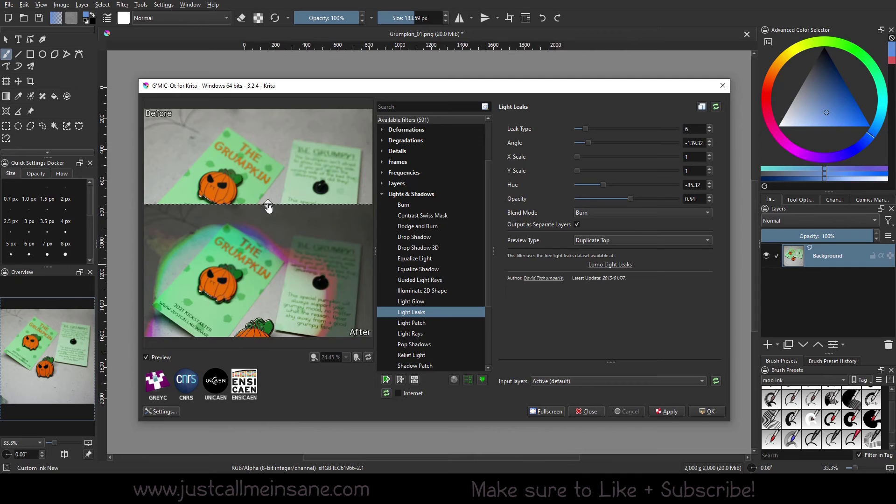
{"action": "left_click", "coordinate": [430, 323]}
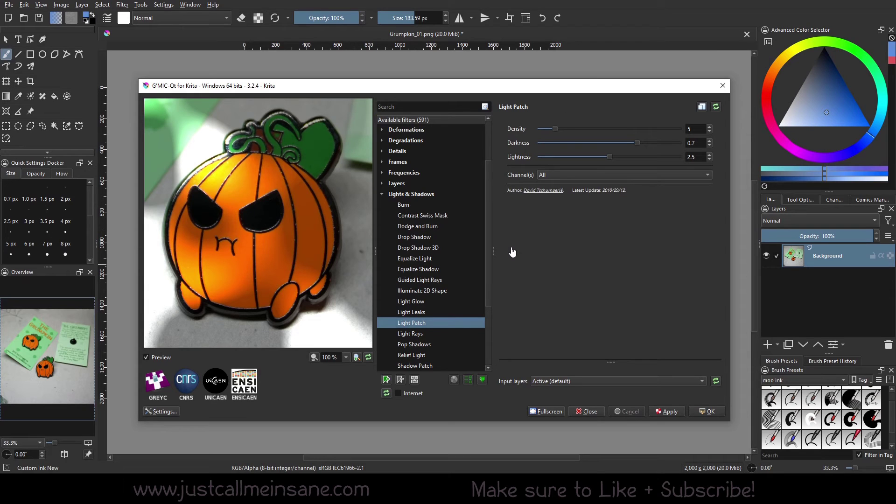
- Raise Light Patch density to 9 and lower its darkness to 0.215
{"action": "left_click_drag", "start_coordinate": [555, 129], "coordinate": [576, 129]}
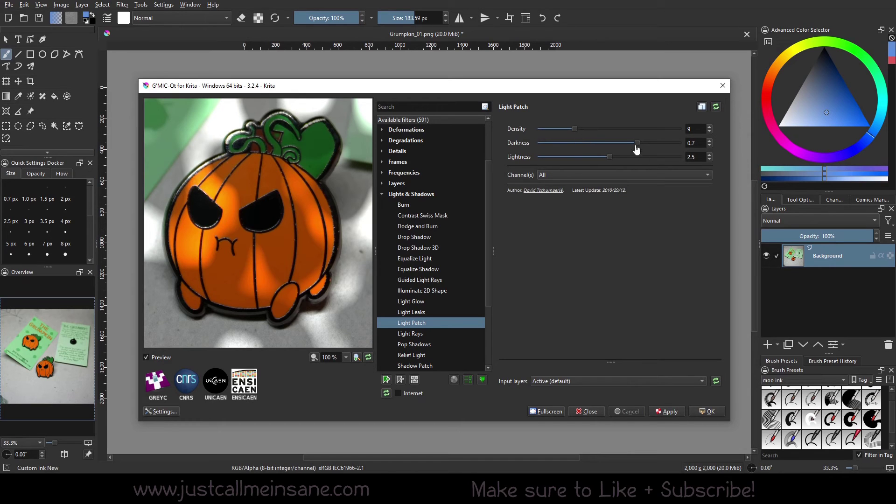
{"action": "mouse_move", "coordinate": [636, 143]}
{"action": "left_mouse_down"}
{"action": "mouse_move", "coordinate": [571, 142]}
{"action": "mouse_move", "coordinate": [543, 157]}
{"action": "left_mouse_up"}
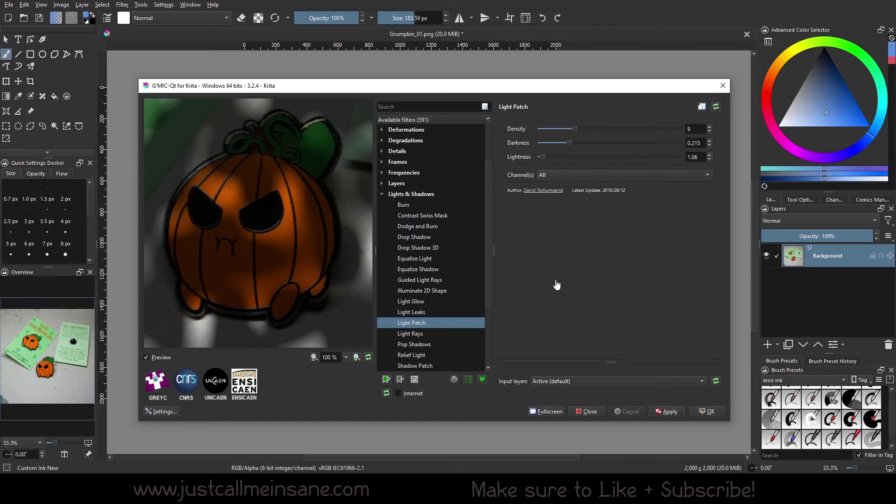
- Select Light Rays and reposition the rays' origin handle in the preview
{"action": "left_click", "coordinate": [411, 334]}
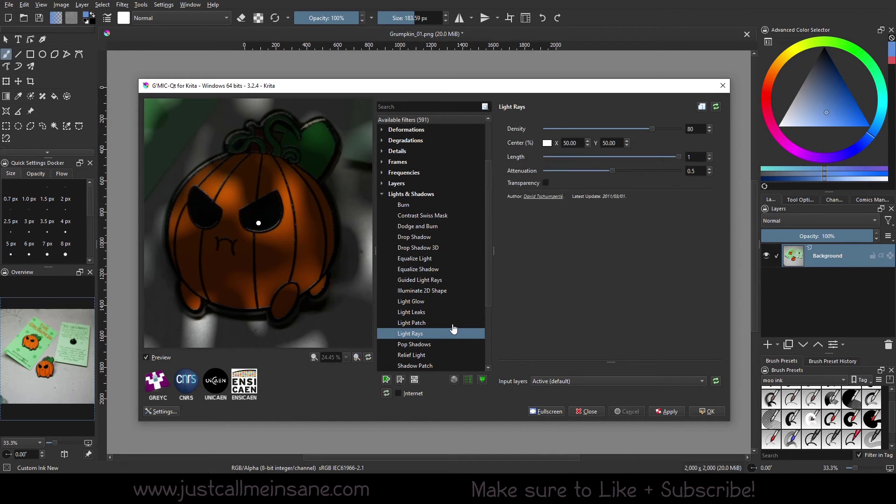
{"action": "scroll", "coordinate": [492, 284], "scroll_direction": "down", "scroll_amount": 1}
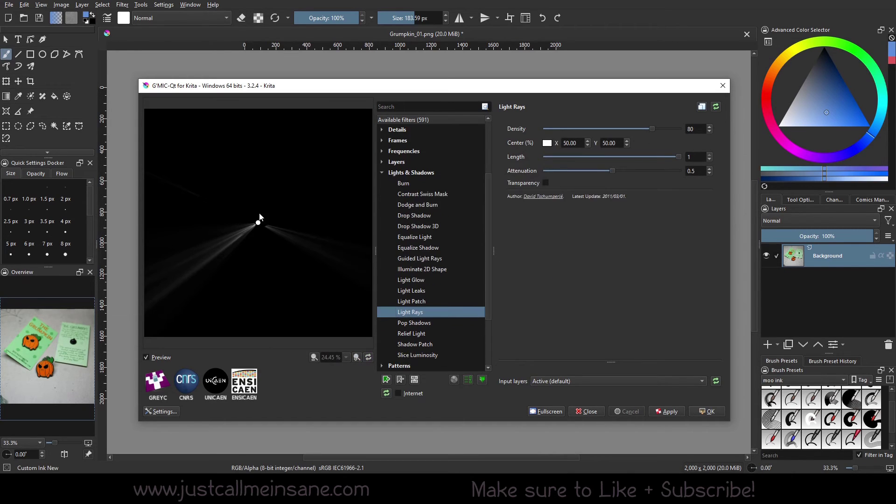
{"action": "mouse_move", "coordinate": [258, 223]}
{"action": "left_mouse_down"}
{"action": "mouse_move", "coordinate": [296, 167]}
{"action": "mouse_move", "coordinate": [225, 154]}
{"action": "left_mouse_up"}
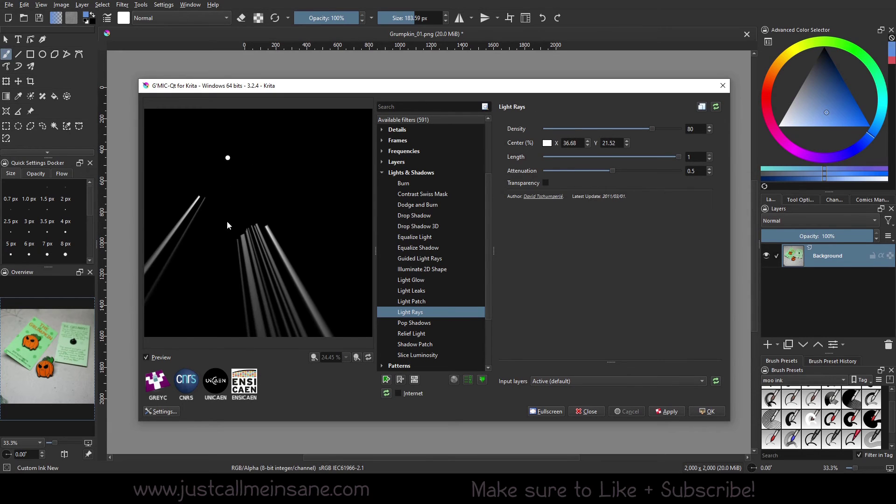
{"action": "mouse_move", "coordinate": [227, 156]}
{"action": "left_mouse_down"}
{"action": "mouse_move", "coordinate": [228, 224]}
{"action": "mouse_move", "coordinate": [232, 216]}
{"action": "left_mouse_up"}
- Compare with Light Patch, cut Light Rays density to about 22, then bring up Shadow Patch
{"action": "left_click", "coordinate": [416, 302]}
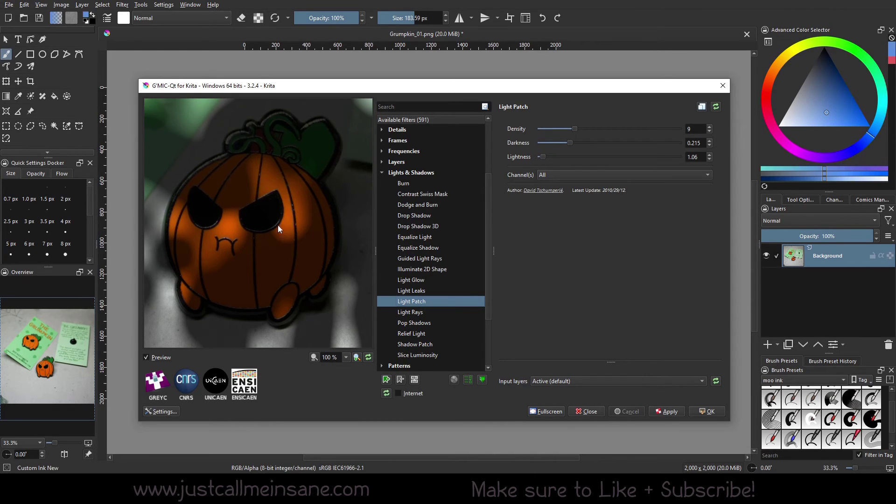
{"action": "left_click", "coordinate": [411, 312]}
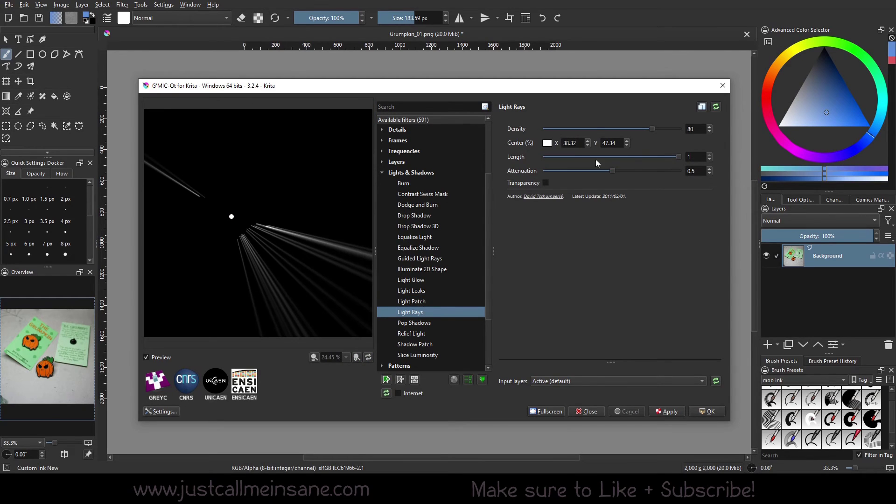
{"action": "left_click_drag", "start_coordinate": [647, 129], "coordinate": [571, 130]}
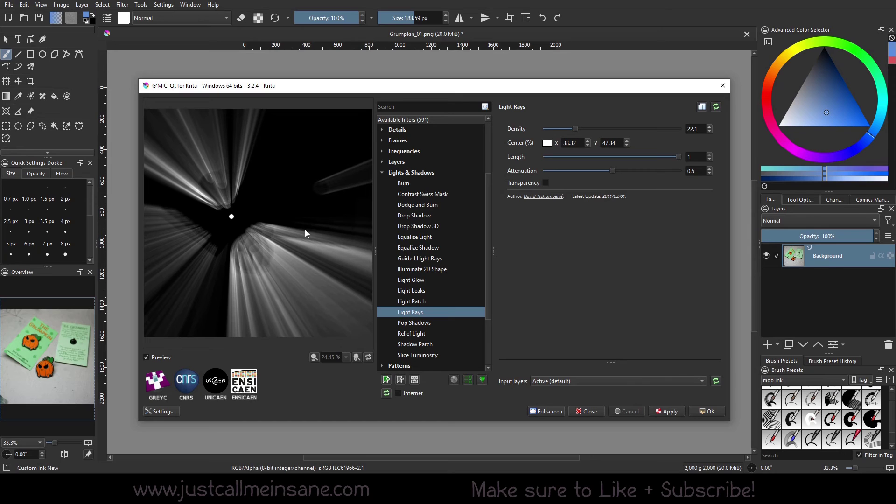
{"action": "left_click", "coordinate": [567, 129]}
{"action": "left_click", "coordinate": [414, 344]}
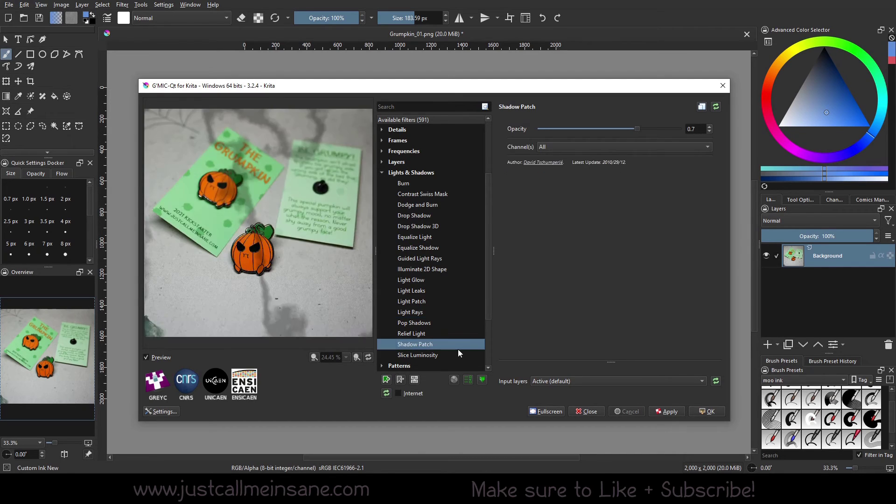
- Try Shadow Patch on Lab [Lightness], a CMYK channel and YIQ [Chromas]
{"action": "left_click", "coordinate": [572, 146]}
{"action": "left_click", "coordinate": [618, 261]}
{"action": "left_click", "coordinate": [578, 146]}
{"action": "left_click", "coordinate": [610, 299]}
{"action": "left_click", "coordinate": [579, 146]}
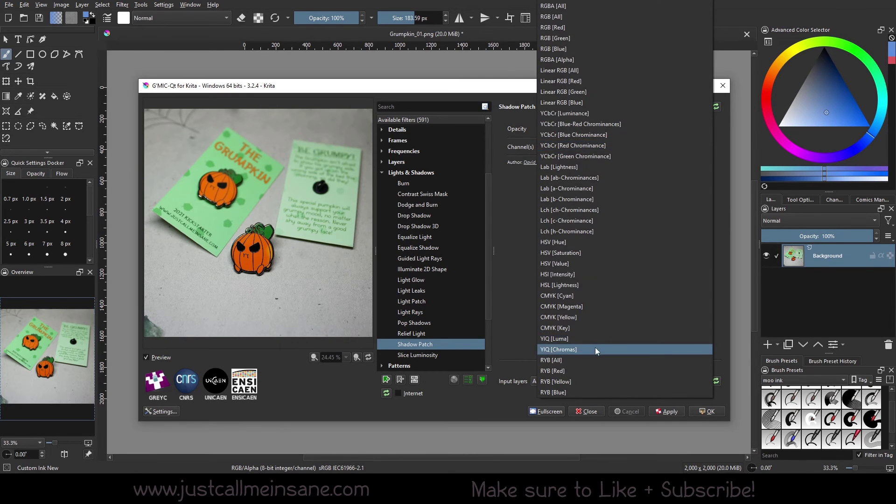
{"action": "left_click", "coordinate": [595, 347]}
- Apply Shadow Patch to Linear RGB [Green] with opacity 0.374
{"action": "left_click", "coordinate": [603, 148]}
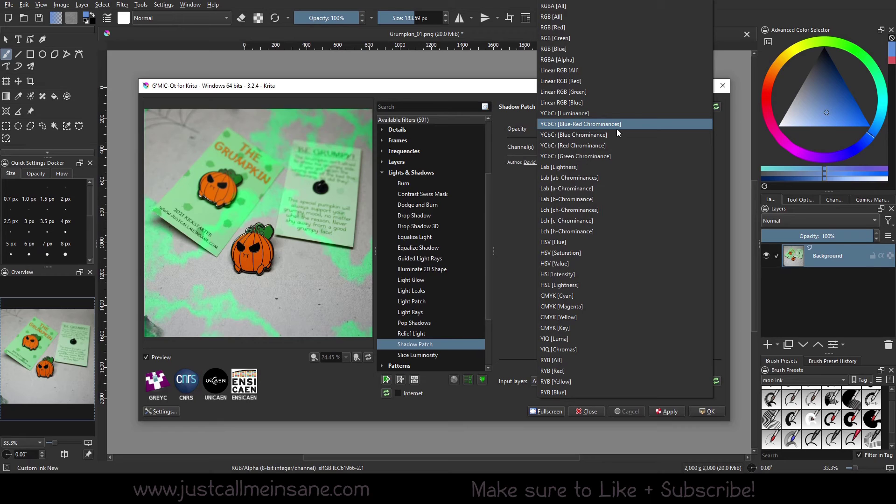
{"action": "left_click", "coordinate": [602, 92]}
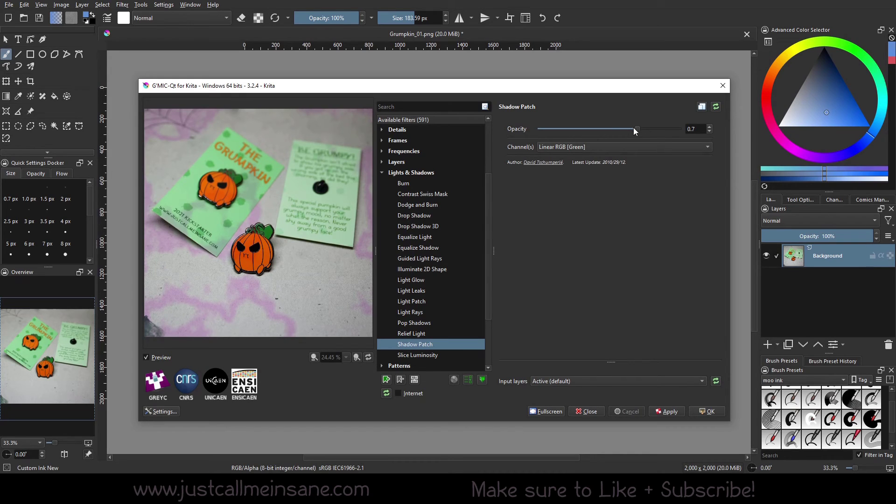
{"action": "left_click_drag", "start_coordinate": [636, 127], "coordinate": [590, 127]}
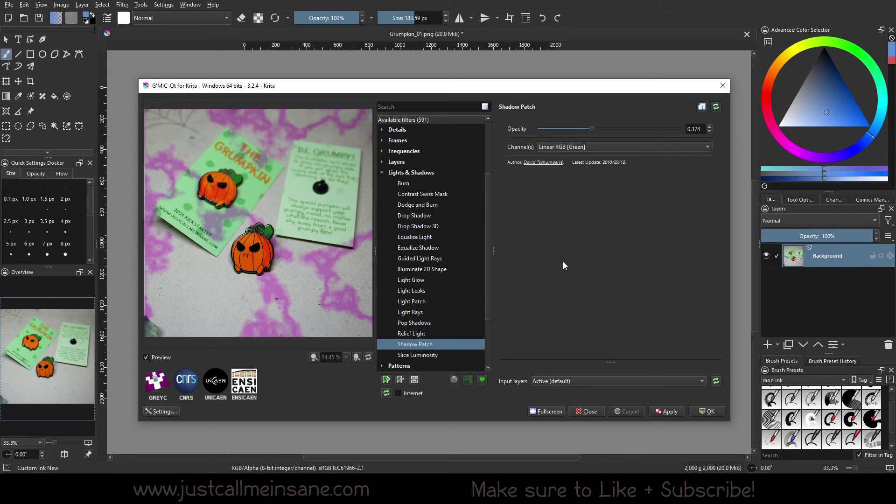
{"action": "scroll", "coordinate": [488, 303], "scroll_direction": "down", "scroll_amount": 1}
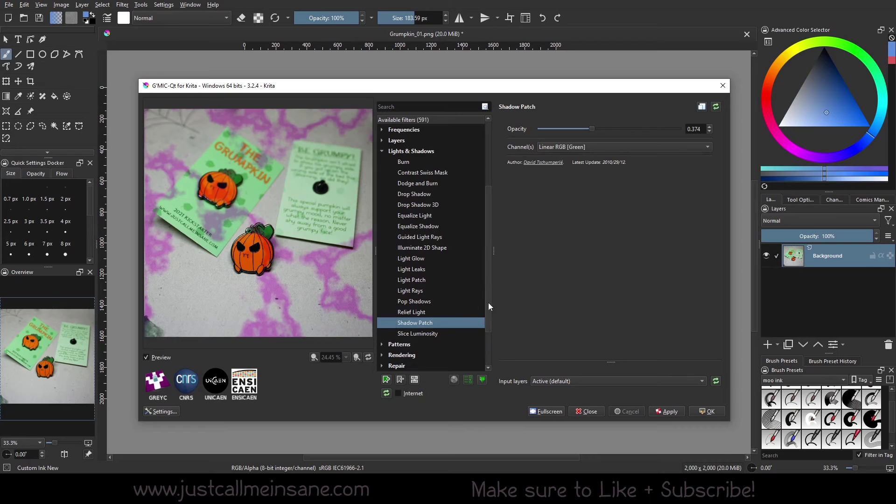
- Load Slice Luminosity, lower slice 1's end and set slice 2's start to 58
{"action": "left_click", "coordinate": [452, 334]}
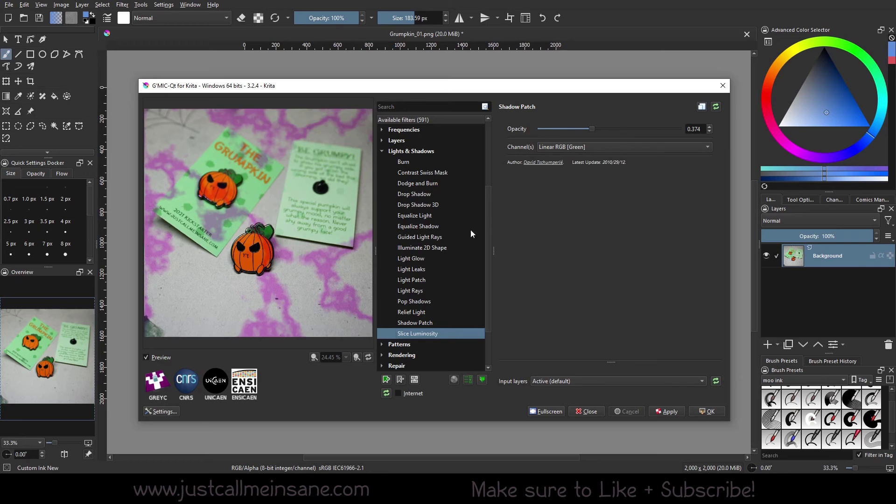
{"action": "left_click", "coordinate": [437, 334]}
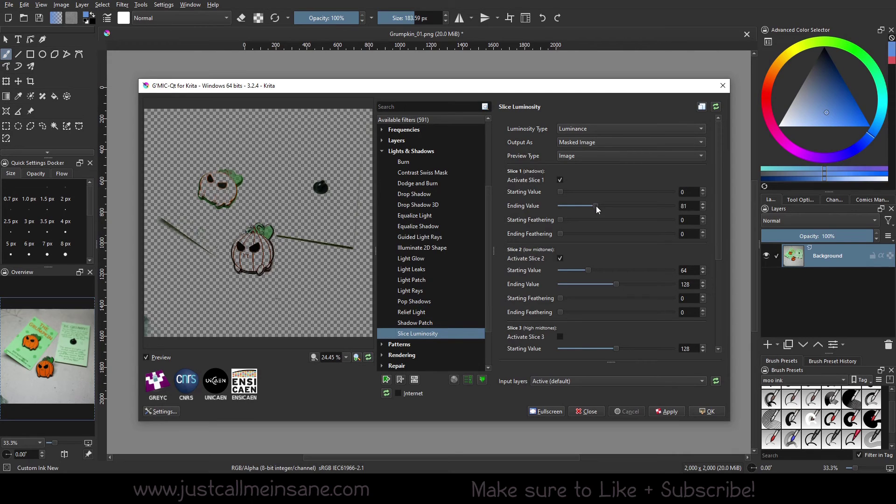
{"action": "mouse_move", "coordinate": [589, 205]}
{"action": "left_mouse_down"}
{"action": "mouse_move", "coordinate": [560, 205]}
{"action": "mouse_move", "coordinate": [641, 206]}
{"action": "mouse_move", "coordinate": [588, 206]}
{"action": "mouse_move", "coordinate": [584, 192]}
{"action": "mouse_move", "coordinate": [625, 192]}
{"action": "mouse_move", "coordinate": [567, 192]}
{"action": "left_mouse_up"}
{"action": "left_click_drag", "start_coordinate": [587, 270], "coordinate": [628, 270]}
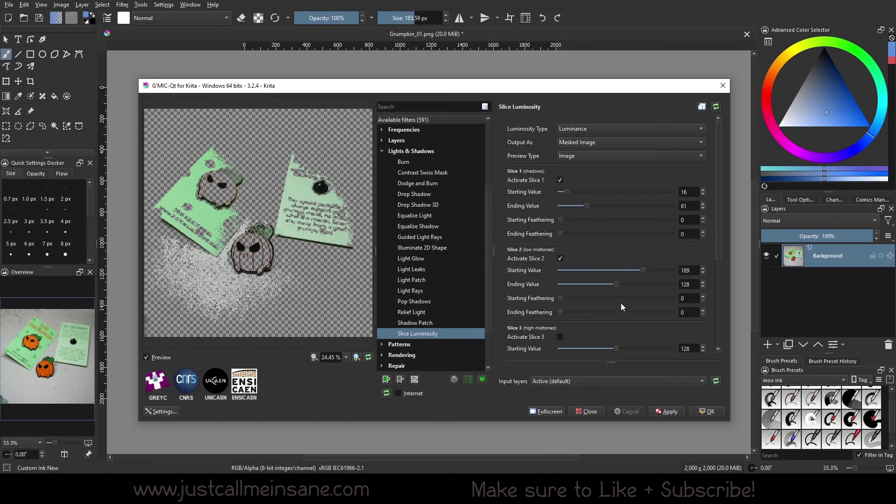
{"action": "left_click_drag", "start_coordinate": [640, 270], "coordinate": [586, 271]}
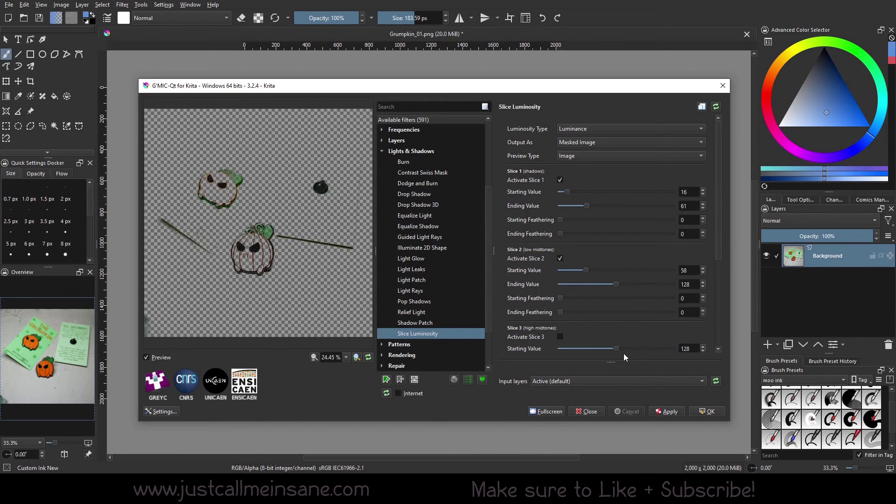
- Slice by Lightness, activate slice 3 with a lower start, and cut slice 2's end to 32
{"action": "left_click", "coordinate": [583, 128]}
{"action": "left_click_drag", "start_coordinate": [637, 350], "coordinate": [595, 350]}
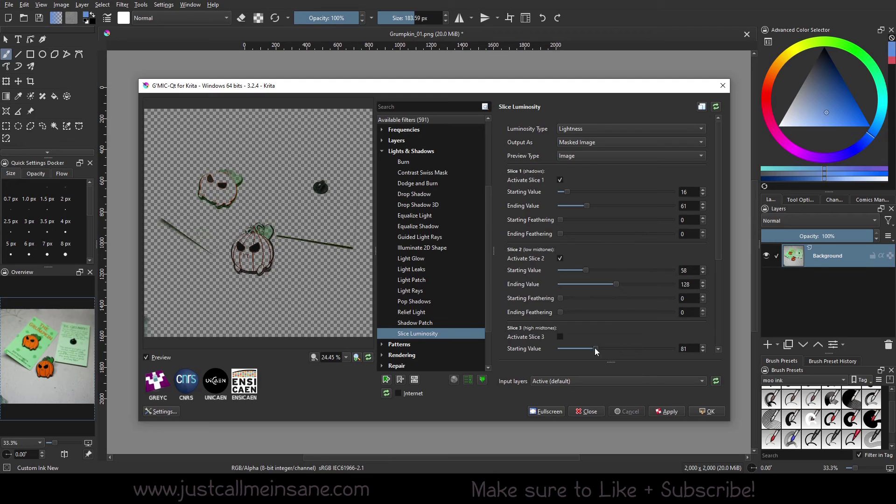
{"action": "left_click", "coordinate": [560, 337]}
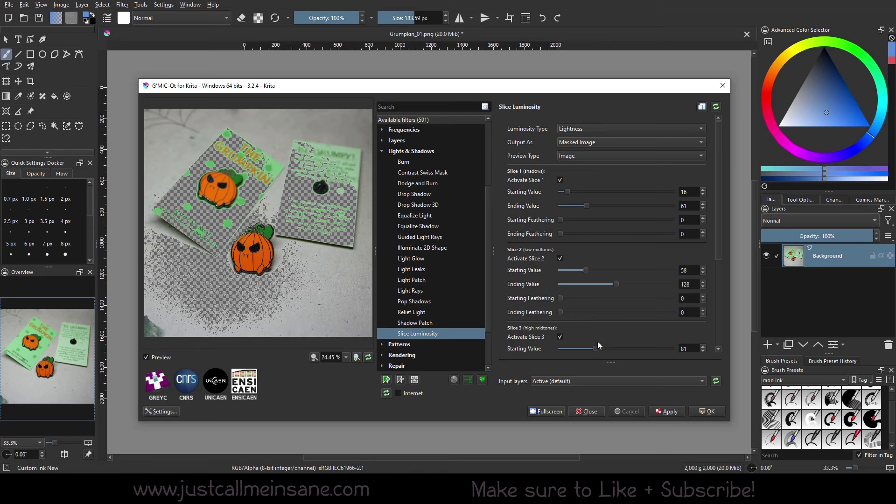
{"action": "left_click_drag", "start_coordinate": [596, 348], "coordinate": [581, 348]}
{"action": "mouse_move", "coordinate": [641, 284]}
{"action": "left_mouse_down"}
{"action": "mouse_move", "coordinate": [574, 284]}
{"action": "mouse_move", "coordinate": [568, 272]}
{"action": "left_mouse_up"}
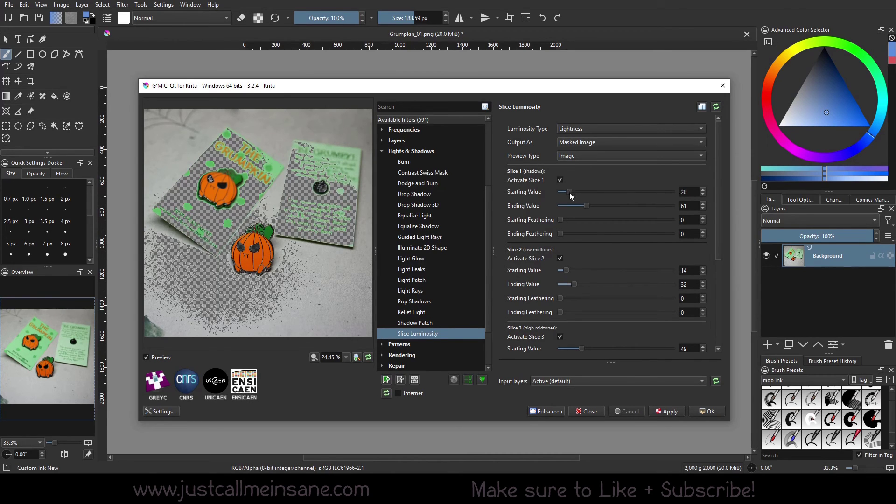
- Preview as Image + Background with slice 1 starting at 39
{"action": "left_click_drag", "start_coordinate": [567, 191], "coordinate": [628, 192]}
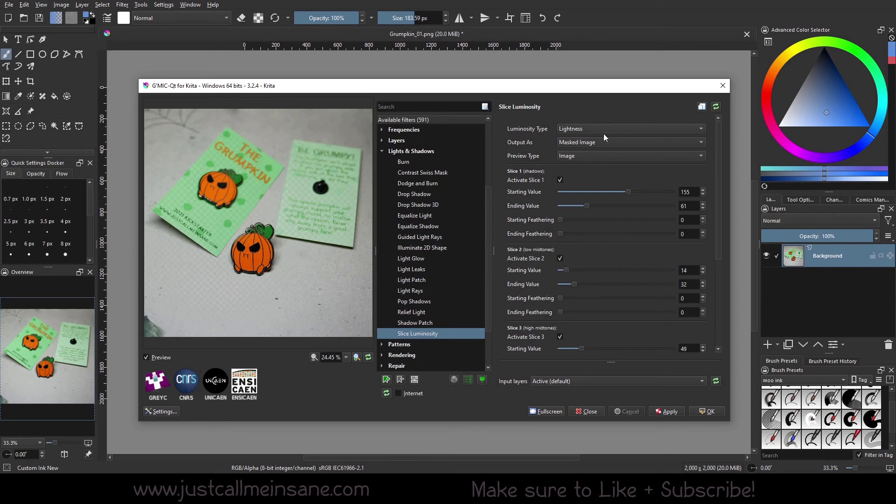
{"action": "left_click", "coordinate": [597, 156]}
{"action": "left_click", "coordinate": [611, 167]}
{"action": "left_click_drag", "start_coordinate": [628, 192], "coordinate": [595, 193]}
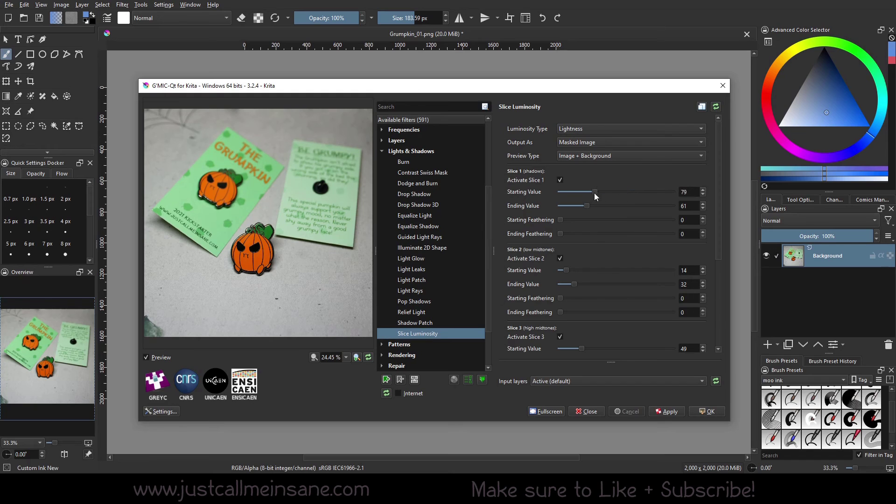
- Output Slice Luminosity as Mask, try Mask and Mask + Background previews, then return to Image
{"action": "left_click", "coordinate": [601, 154]}
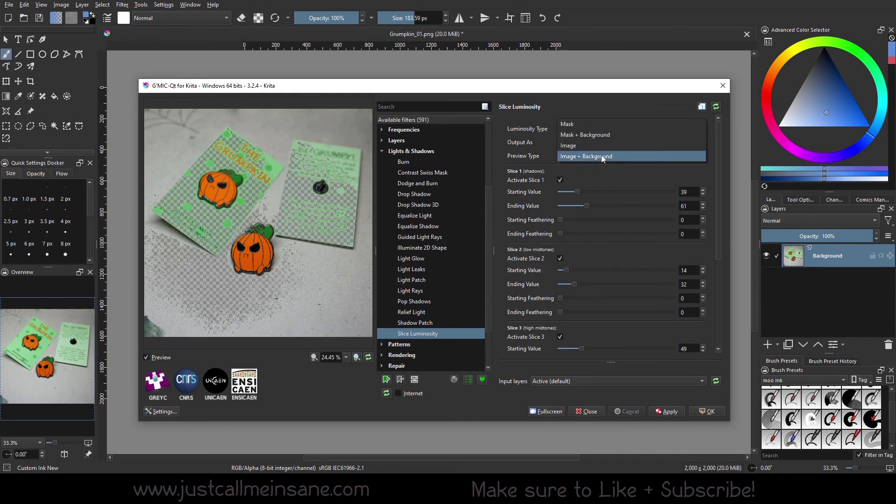
{"action": "left_click", "coordinate": [592, 125]}
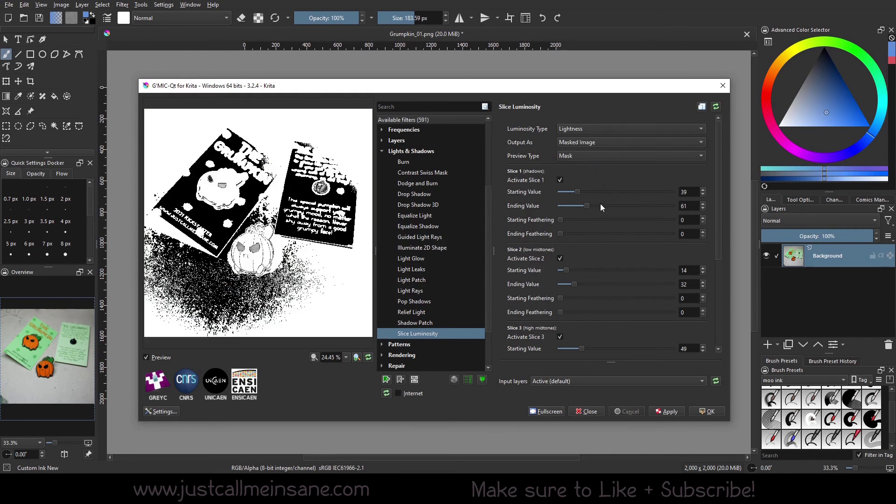
{"action": "left_click", "coordinate": [591, 142]}
{"action": "left_click", "coordinate": [593, 155]}
{"action": "left_click", "coordinate": [592, 165]}
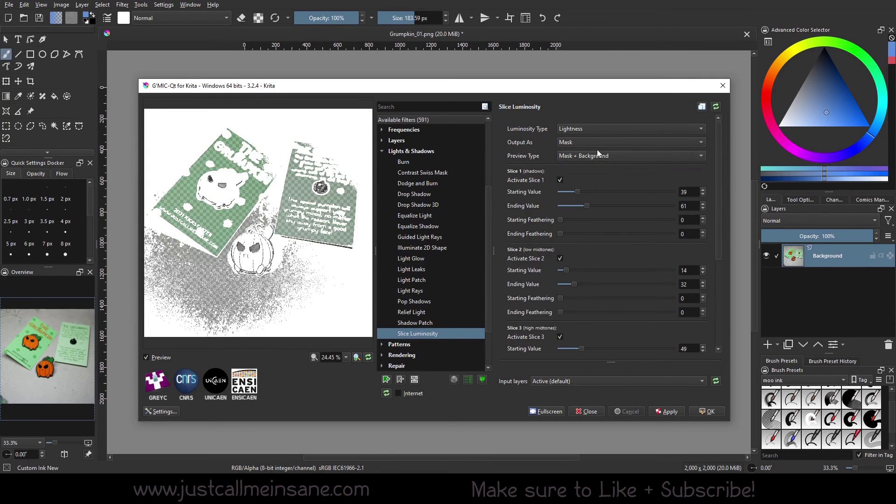
{"action": "left_click", "coordinate": [597, 155]}
{"action": "key", "text": "Escape"}
{"action": "left_click", "coordinate": [591, 156]}
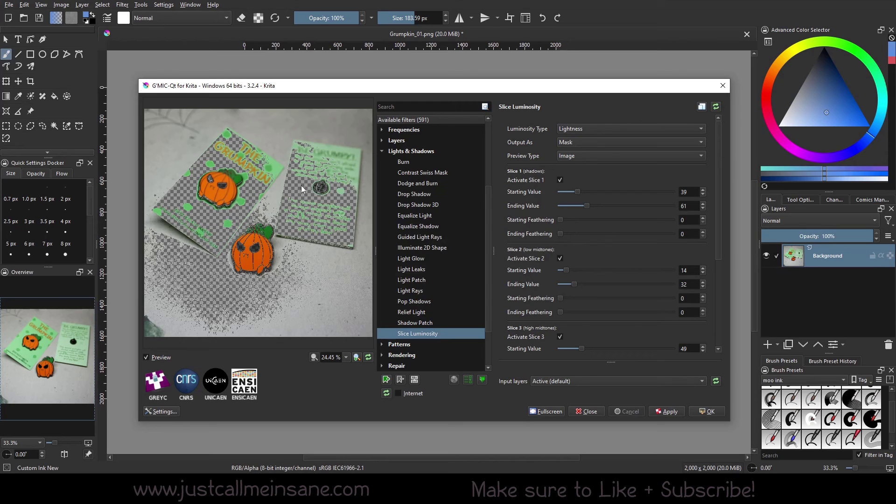
- Measure luminosity by Average RGB after briefly trying Value
{"action": "left_click", "coordinate": [579, 130]}
{"action": "left_click", "coordinate": [596, 127]}
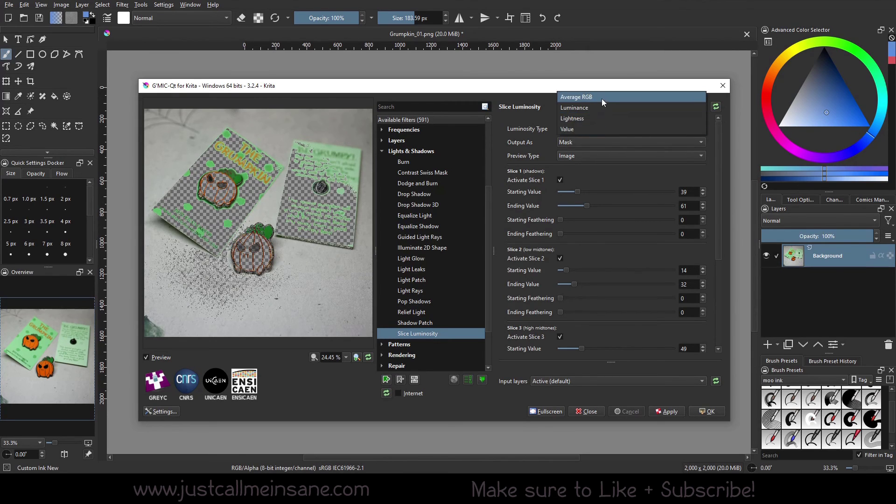
{"action": "left_click", "coordinate": [602, 98]}
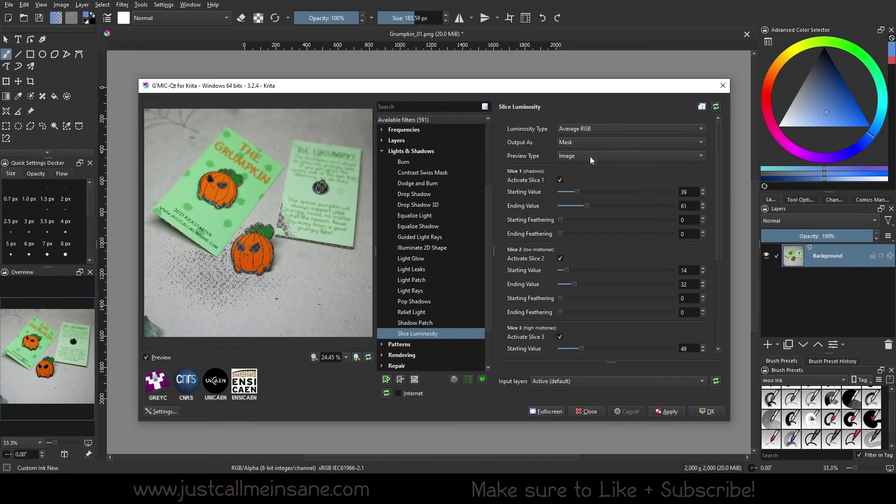
{"action": "scroll", "coordinate": [489, 292], "scroll_direction": "up", "scroll_amount": 2}
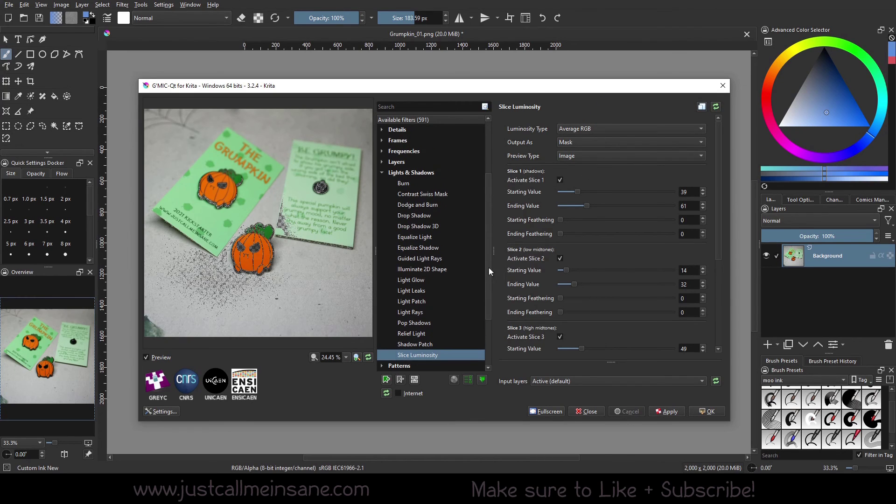
- Collapse and re-expand Lights & Shadows, previewing Light Rays and Pop Shadows
{"action": "left_click", "coordinate": [380, 172]}
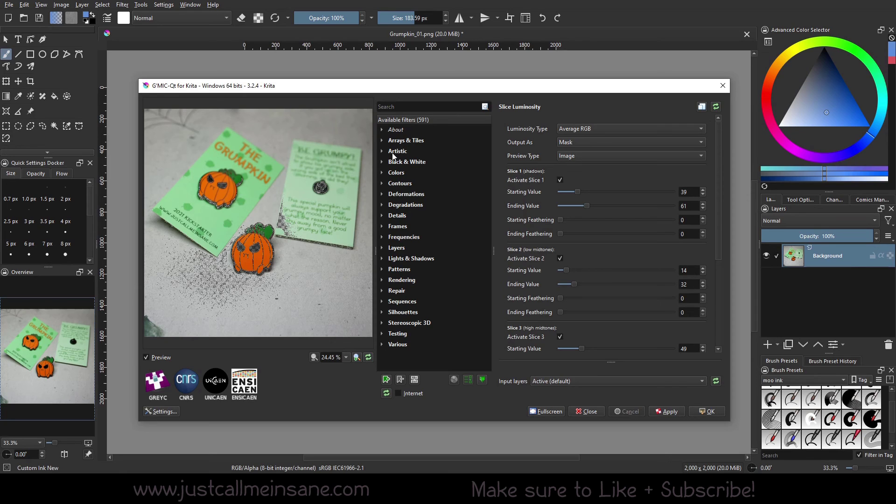
{"action": "left_click", "coordinate": [412, 259]}
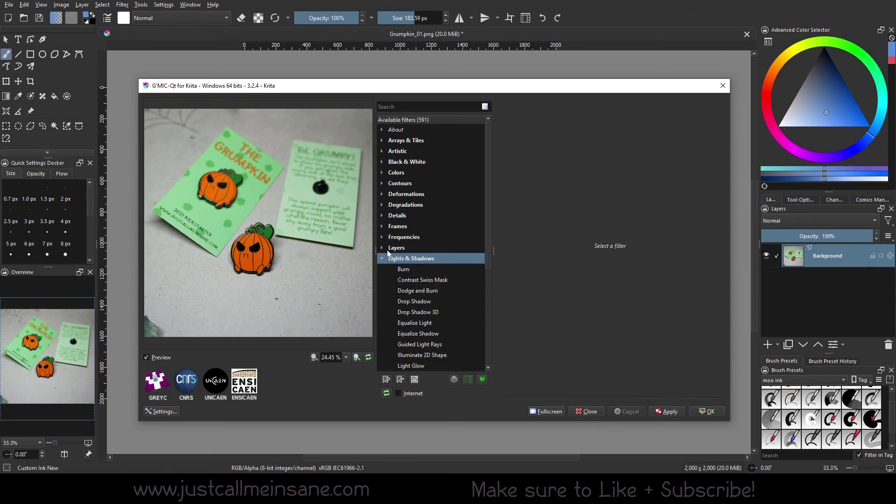
{"action": "scroll", "coordinate": [489, 250], "scroll_direction": "down", "scroll_amount": 4}
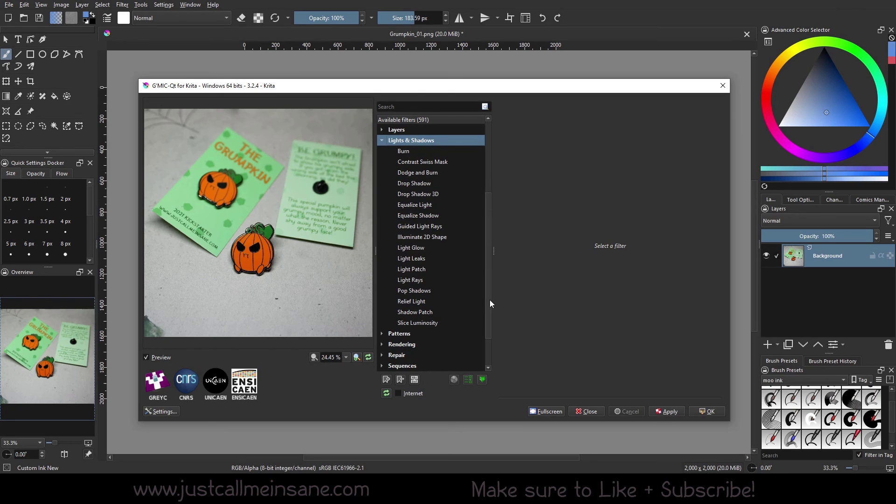
{"action": "left_click", "coordinate": [410, 280]}
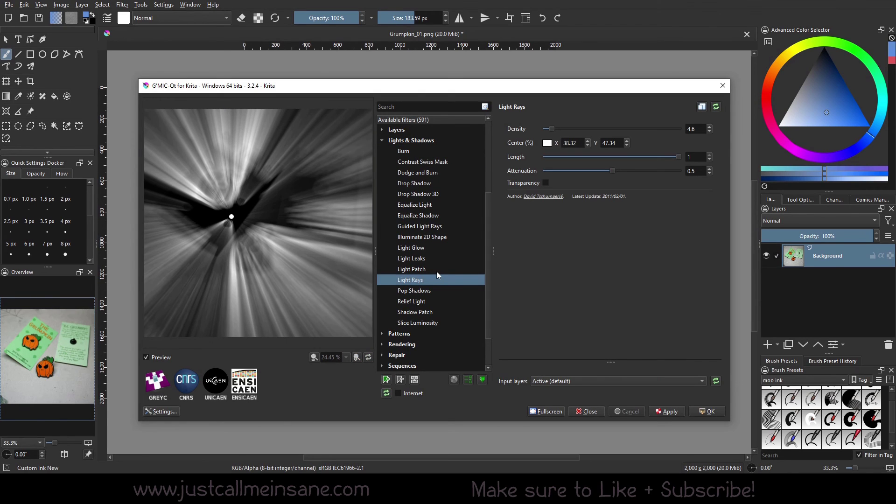
{"action": "left_click", "coordinate": [442, 291]}
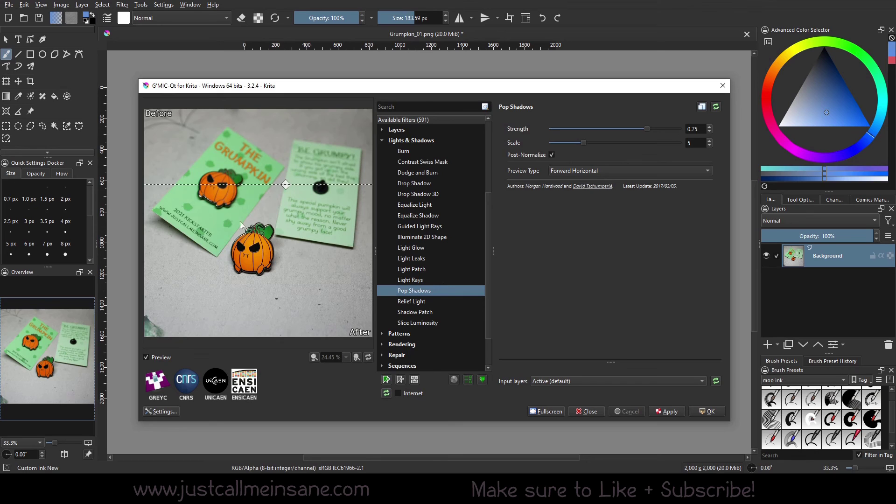
- Select Shadow Patch and apply it to Linear RGB [All] channels
{"action": "left_click", "coordinate": [449, 312]}
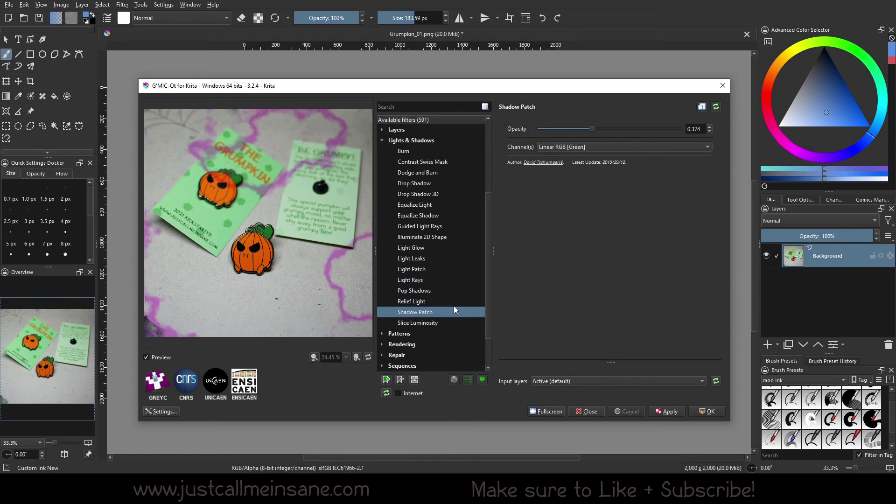
{"action": "left_click", "coordinate": [617, 147]}
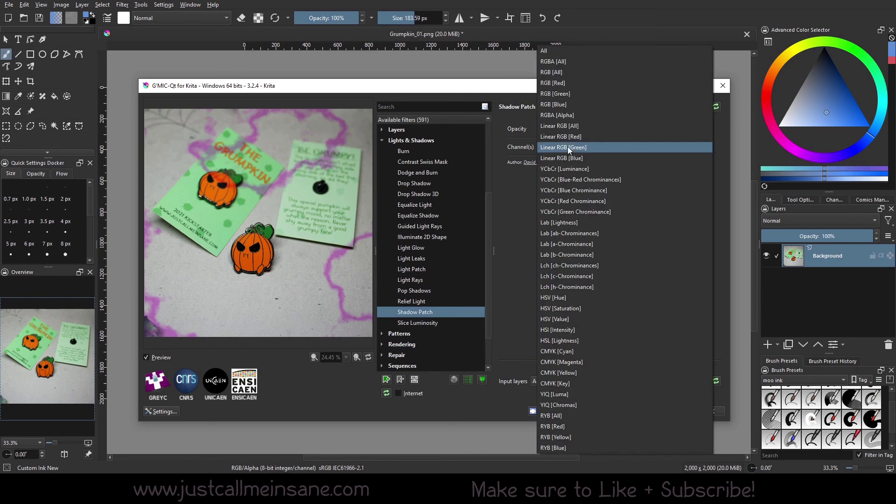
{"action": "left_click", "coordinate": [597, 125]}
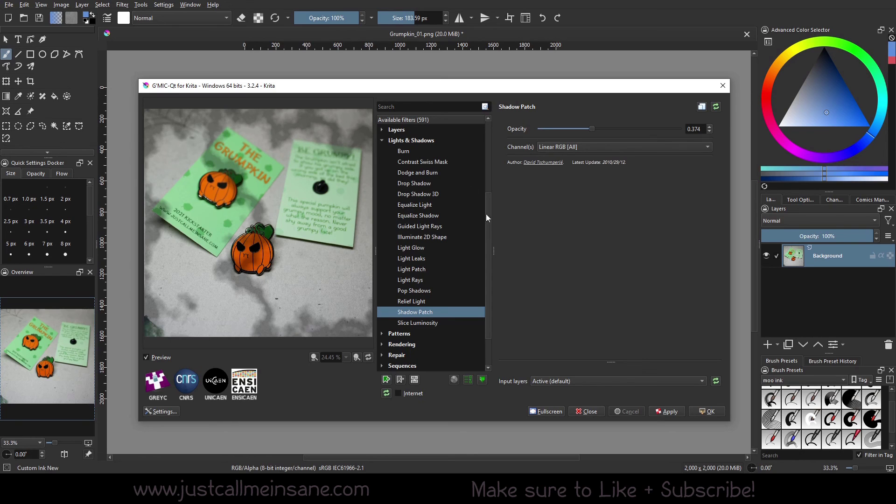
{"action": "scroll", "coordinate": [488, 222], "scroll_direction": "up", "scroll_amount": 2}
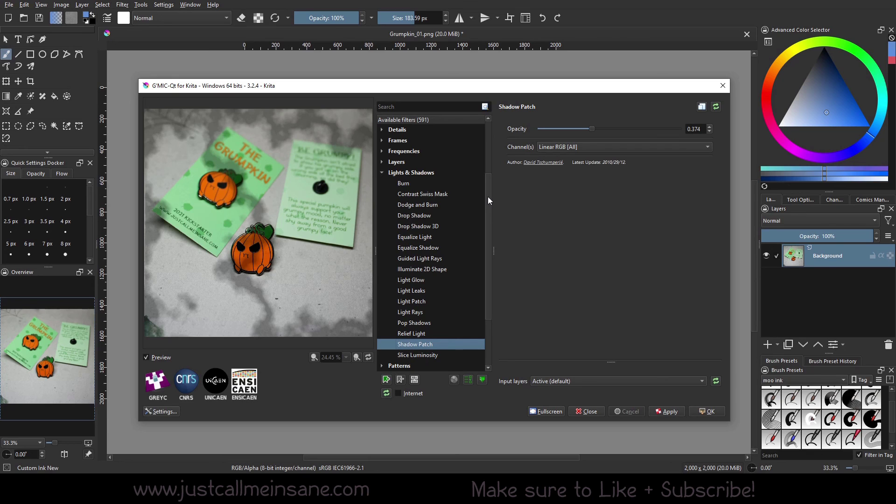
- Collapse Lights & Shadows, expand Rendering and scroll its list, then expand Patterns
{"action": "left_click", "coordinate": [382, 172]}
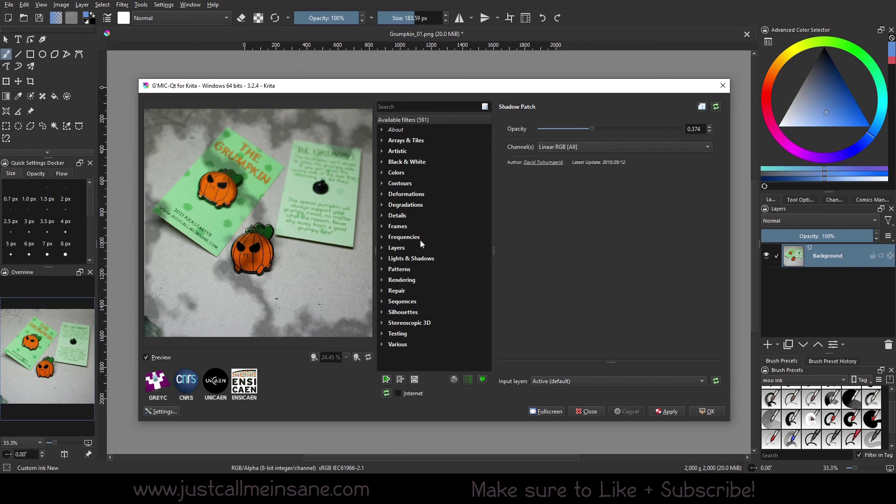
{"action": "left_click", "coordinate": [402, 279]}
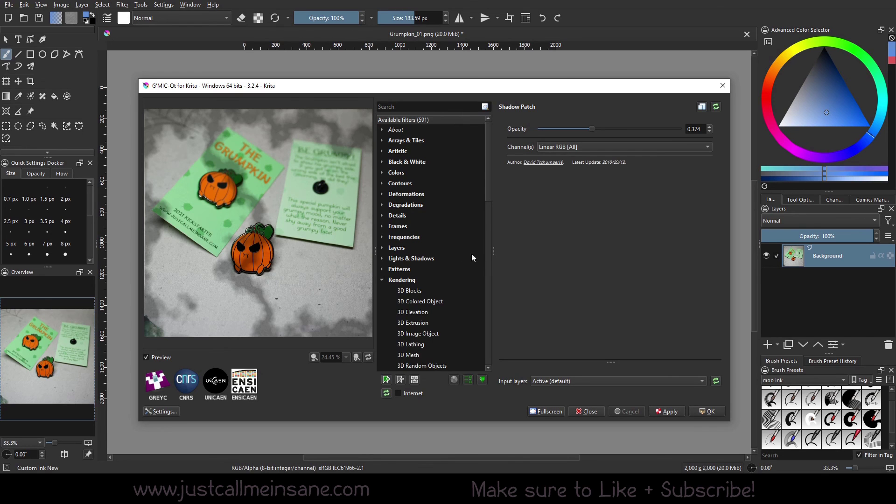
{"action": "left_click", "coordinate": [487, 262]}
{"action": "left_click_drag", "start_coordinate": [487, 283], "coordinate": [496, 140]}
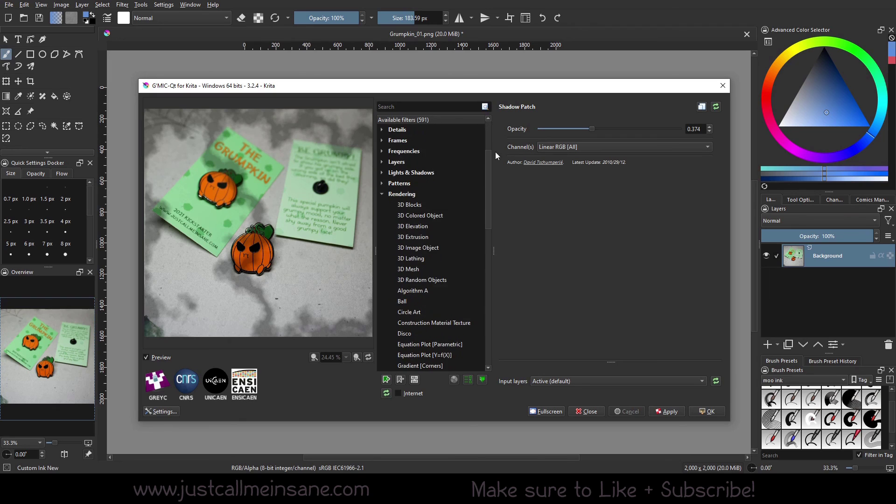
{"action": "left_click", "coordinate": [396, 184]}
{"action": "mouse_move", "coordinate": [489, 167]}
{"action": "left_mouse_down"}
{"action": "mouse_move", "coordinate": [493, 314]}
{"action": "mouse_move", "coordinate": [493, 263]}
{"action": "left_mouse_up"}
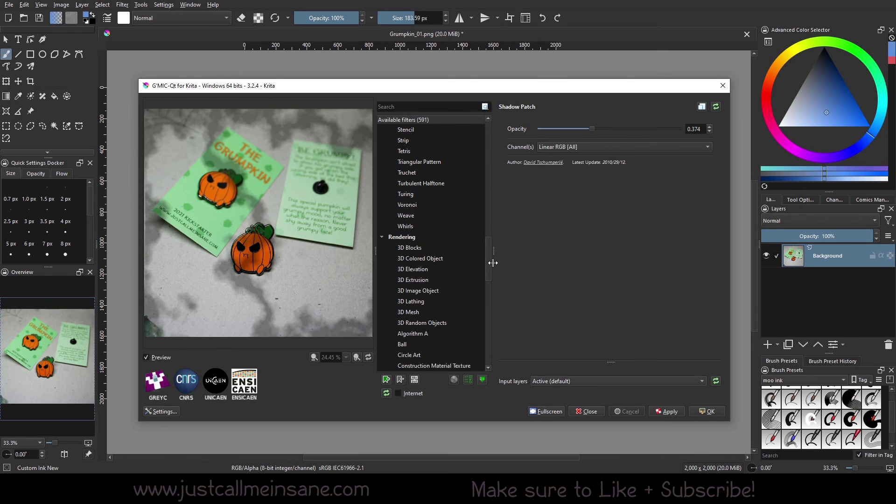